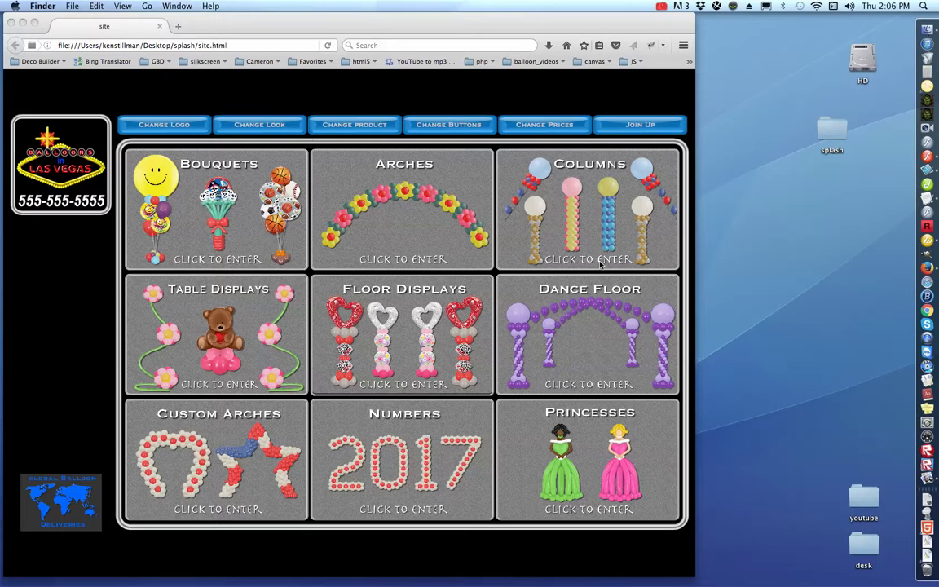
# From the splash folder's button_color subfolder, open color.png with Fireworks 8.
pyautogui.click(182, 113)
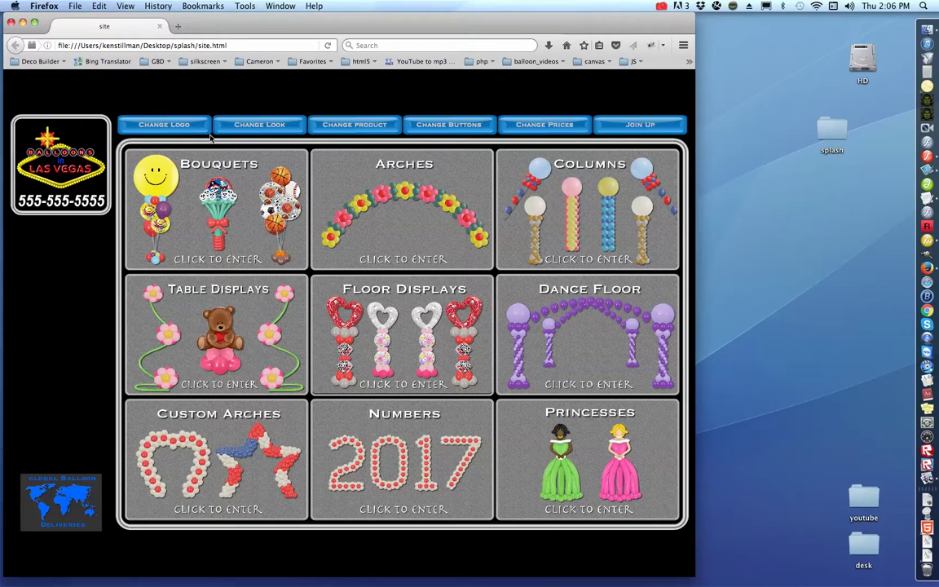
pyautogui.click(786, 228)
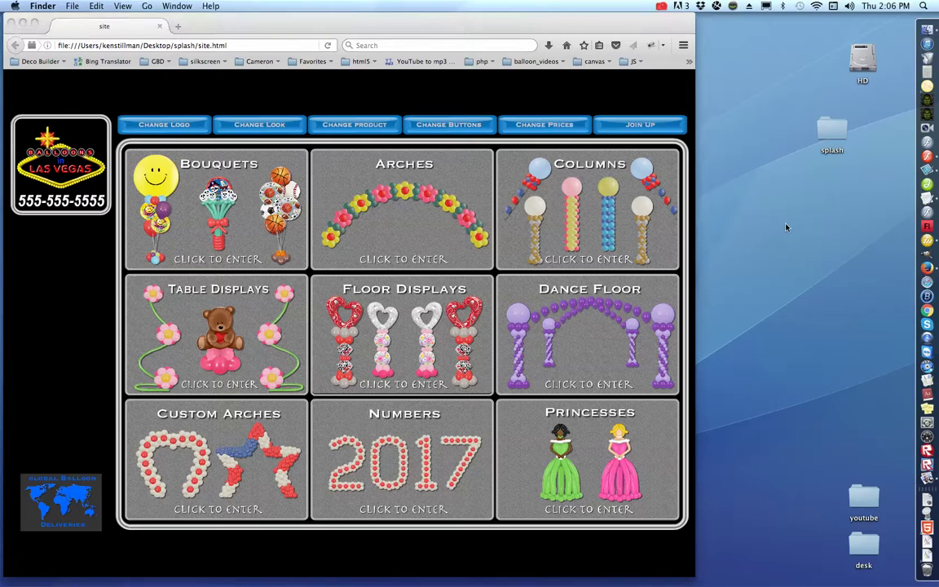
pyautogui.doubleClick(826, 136)
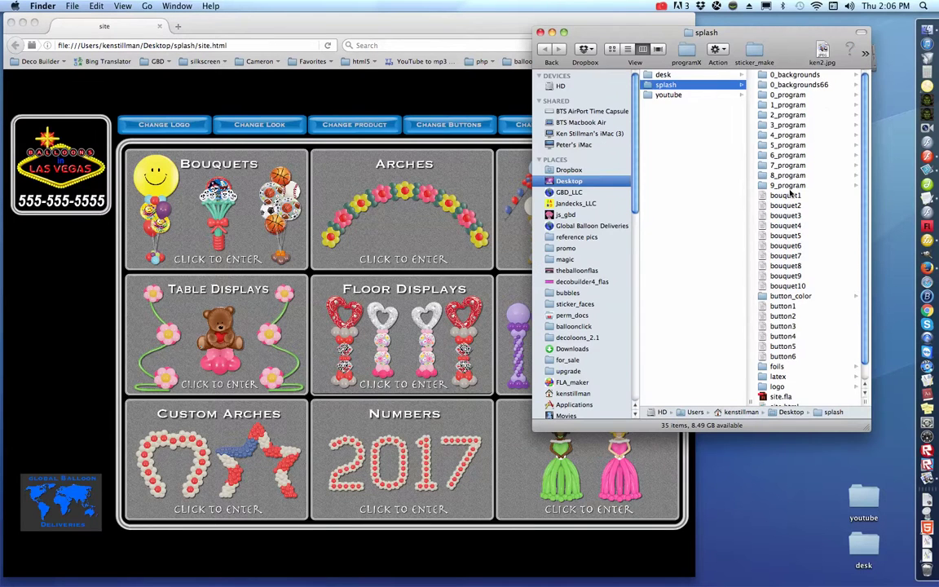
pyautogui.click(763, 297)
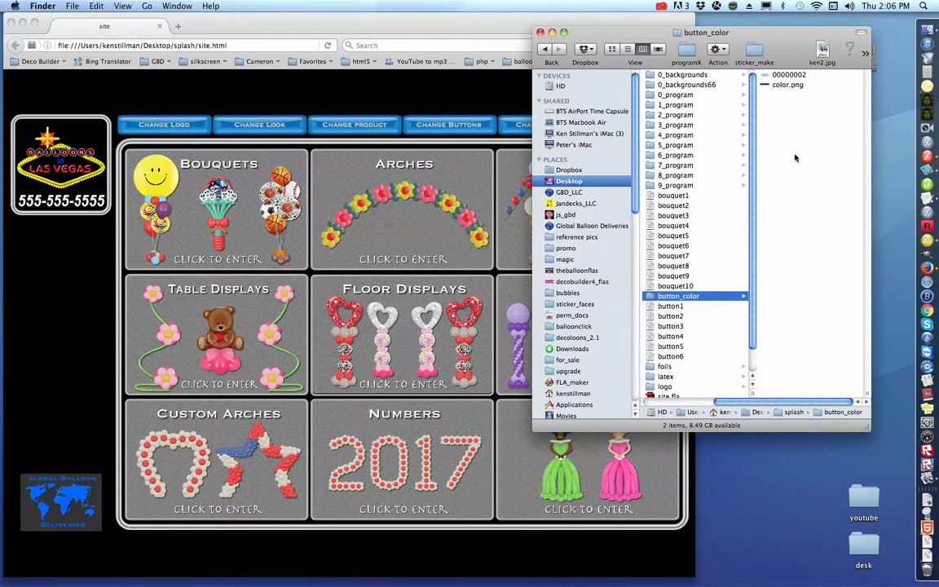
pyautogui.rightClick(783, 86)
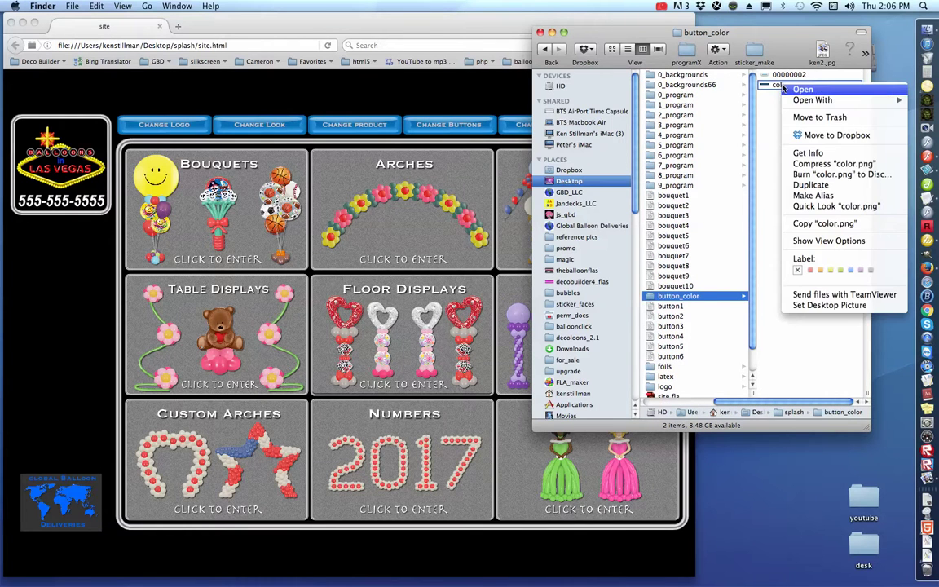
pyautogui.moveTo(812, 100)
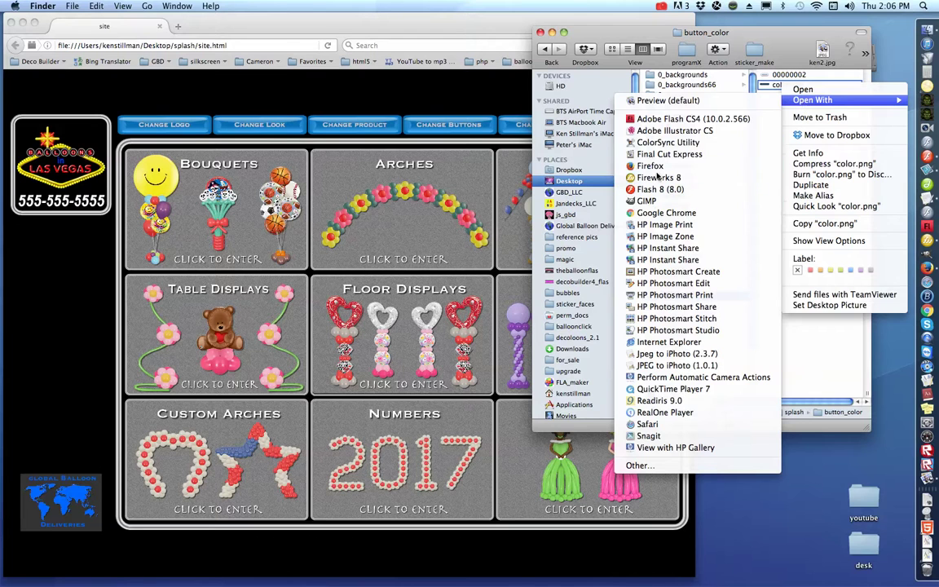
pyautogui.click(687, 176)
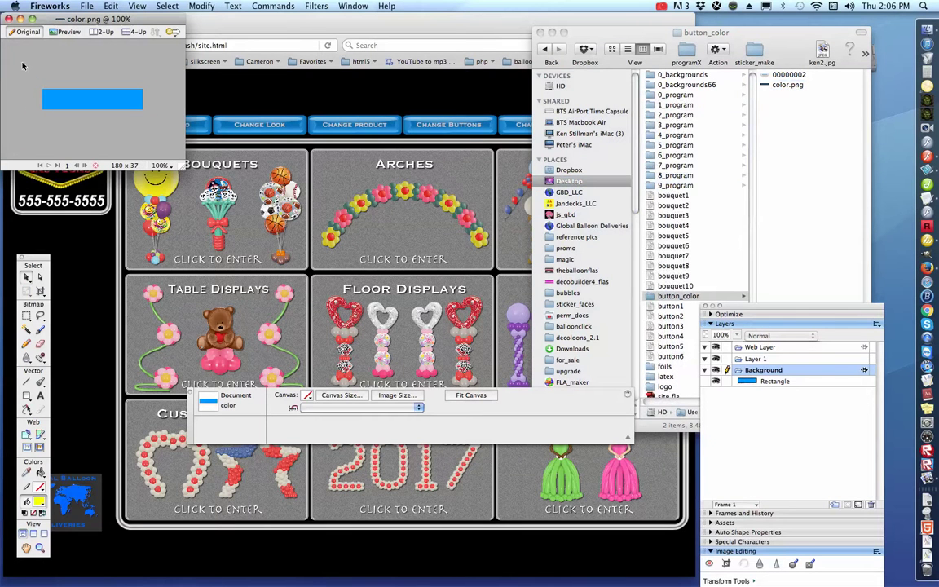
# Select the blue 180 x 37 button rectangle and fill it with bright green.
pyautogui.moveTo(19, 57); pyautogui.dragTo(143, 132)
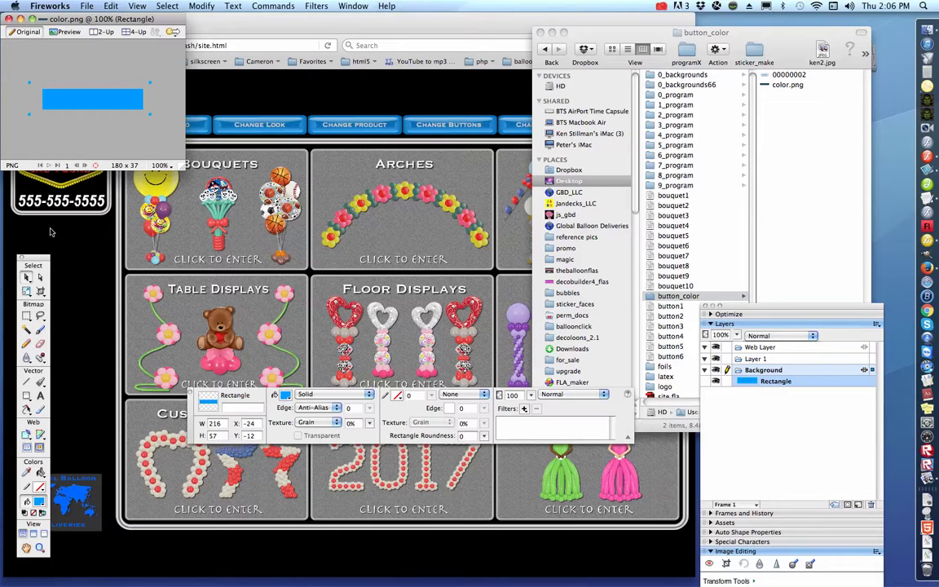
pyautogui.moveTo(36, 262)
pyautogui.mouseDown()
pyautogui.moveTo(75, 171)
pyautogui.moveTo(82, 177)
pyautogui.moveTo(72, 177)
pyautogui.mouseUp()
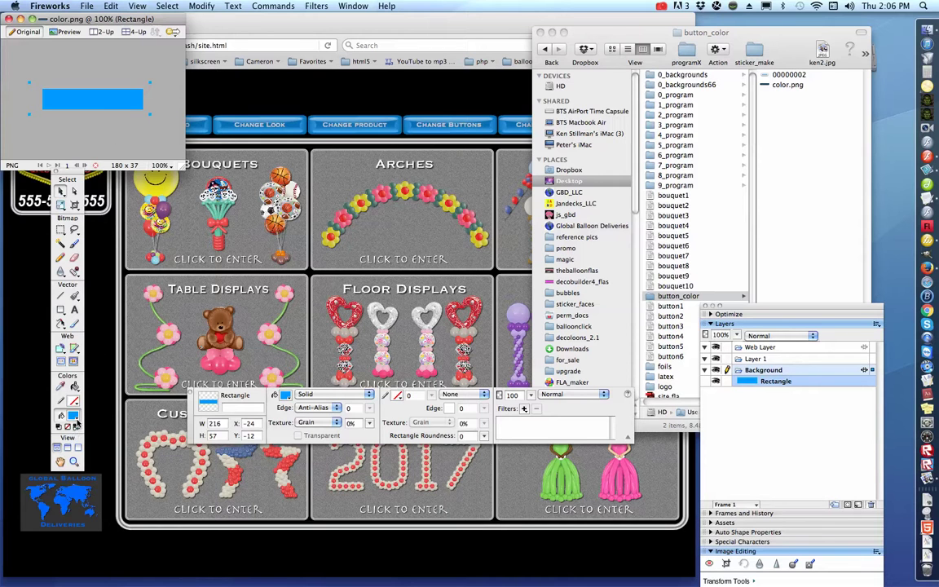
pyautogui.click(74, 417)
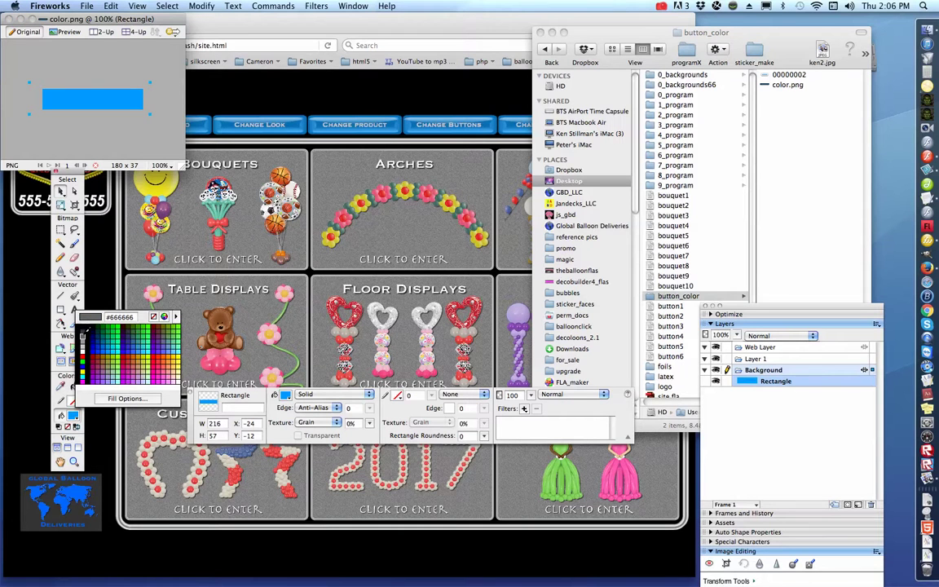
pyautogui.click(83, 363)
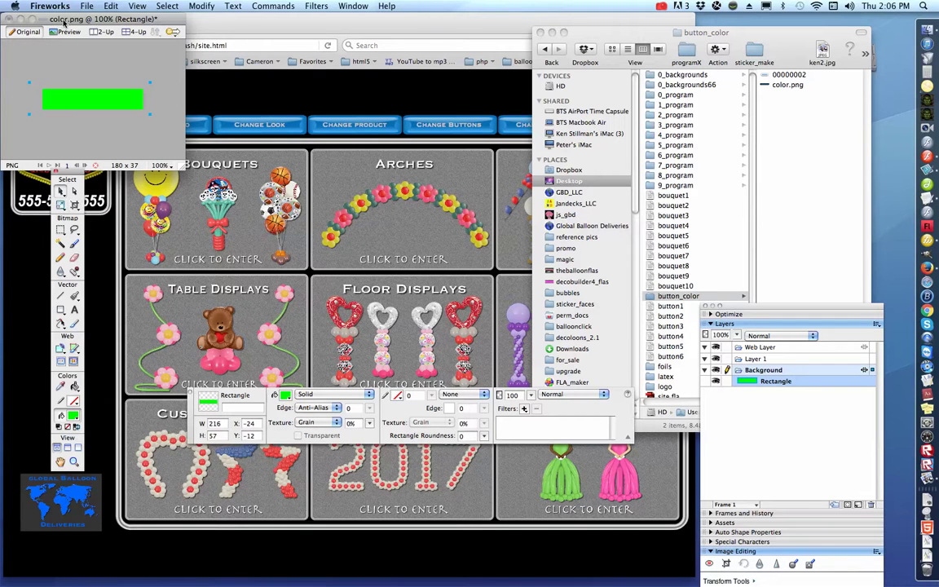
# Save color.png with its new green fill and deselect the rectangle.
pyautogui.moveTo(61, 19)
pyautogui.mouseDown()
pyautogui.moveTo(632, 143)
pyautogui.moveTo(791, 26)
pyautogui.moveTo(762, 21)
pyautogui.mouseUp()
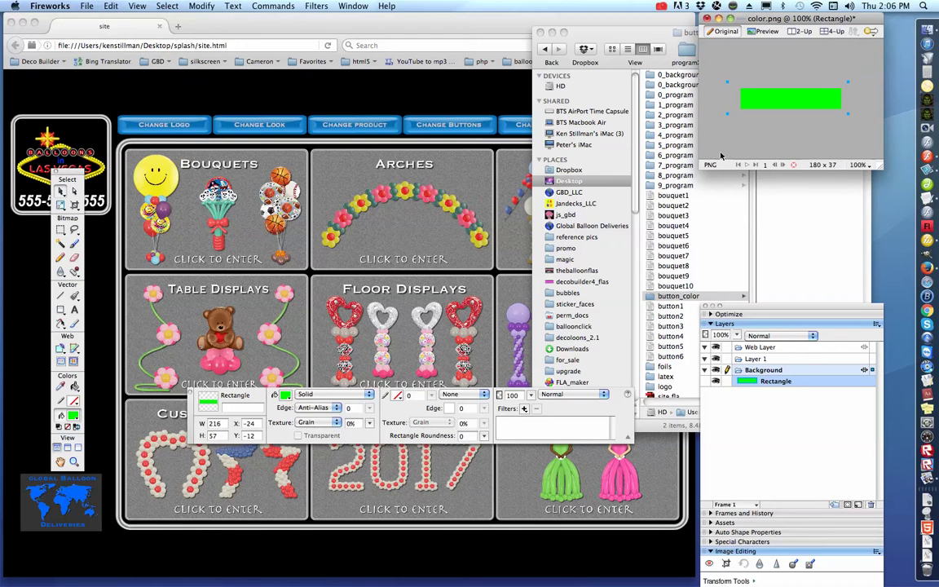
pyautogui.press('super+s')
pyautogui.click(752, 147)
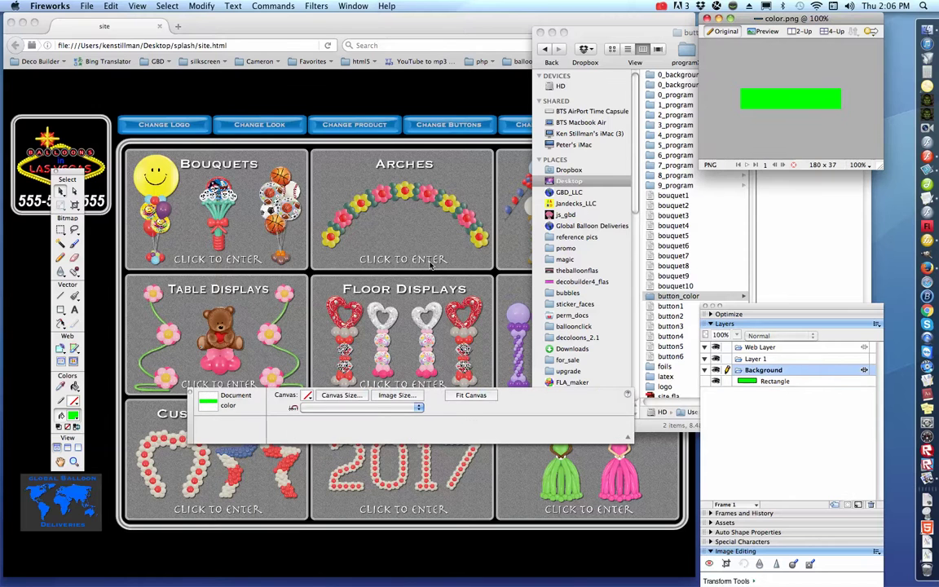
# Reload the site in Firefox to see the green top buttons, then reselect the rectangle in Fireworks.
pyautogui.click(326, 89)
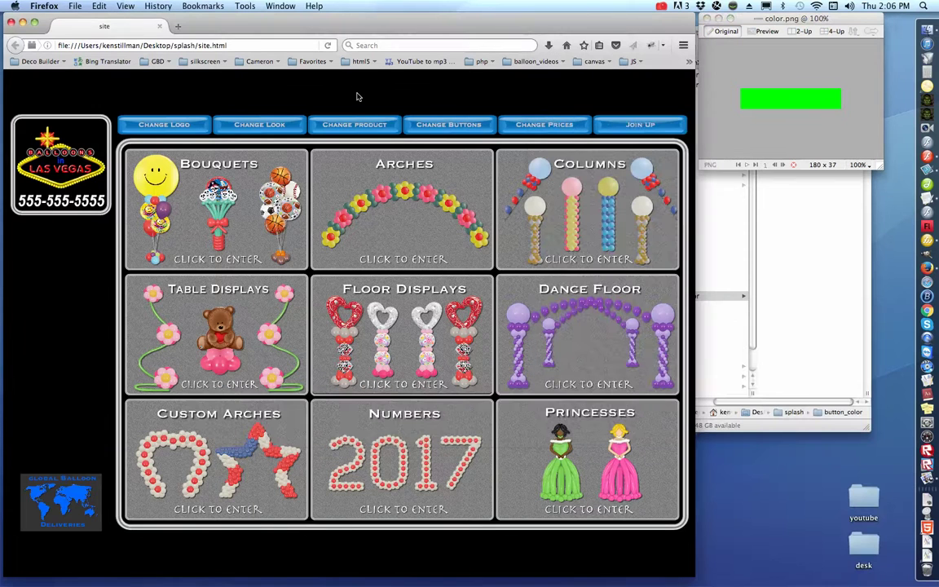
pyautogui.click(328, 46)
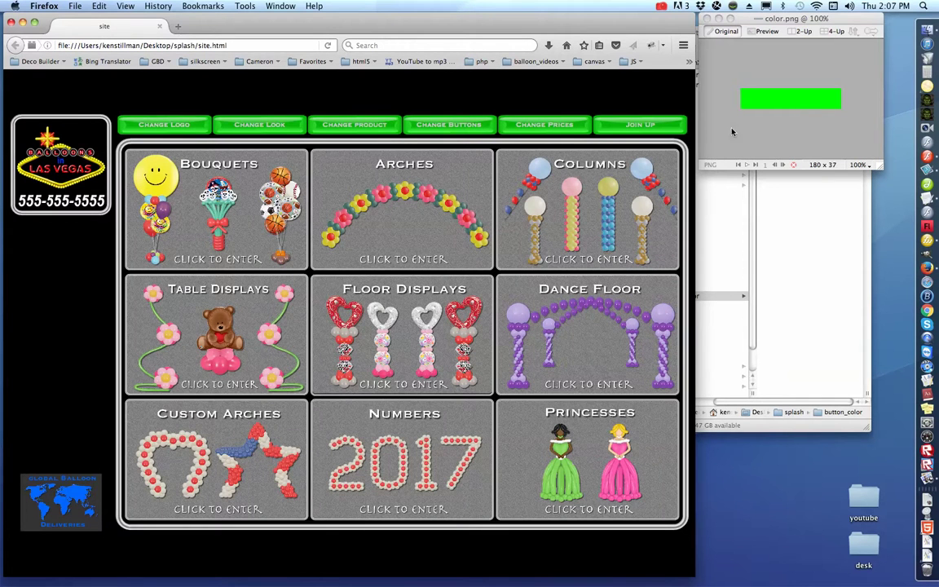
pyautogui.click(739, 137)
pyautogui.click(785, 107)
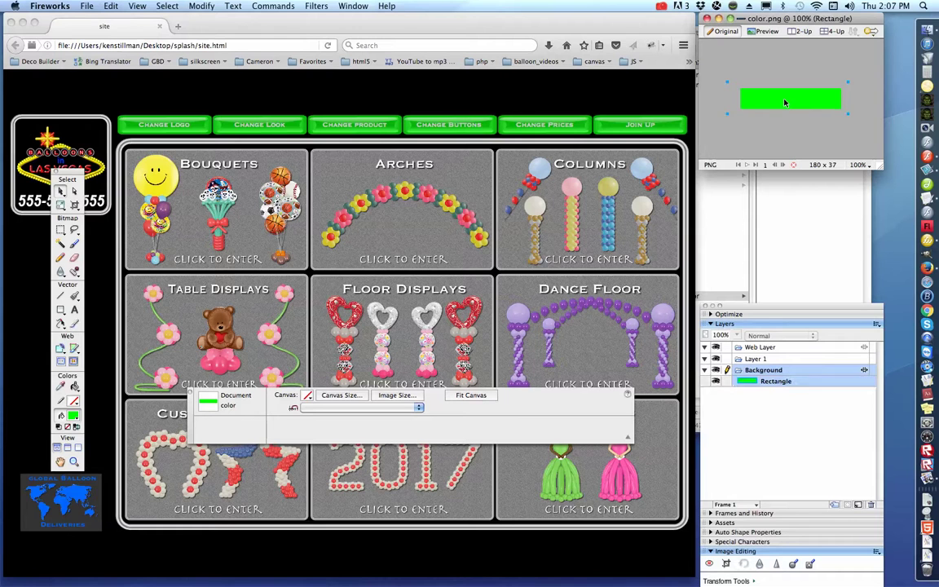
# Set the color.png rectangle's fill to grey #999999.
pyautogui.click(782, 96)
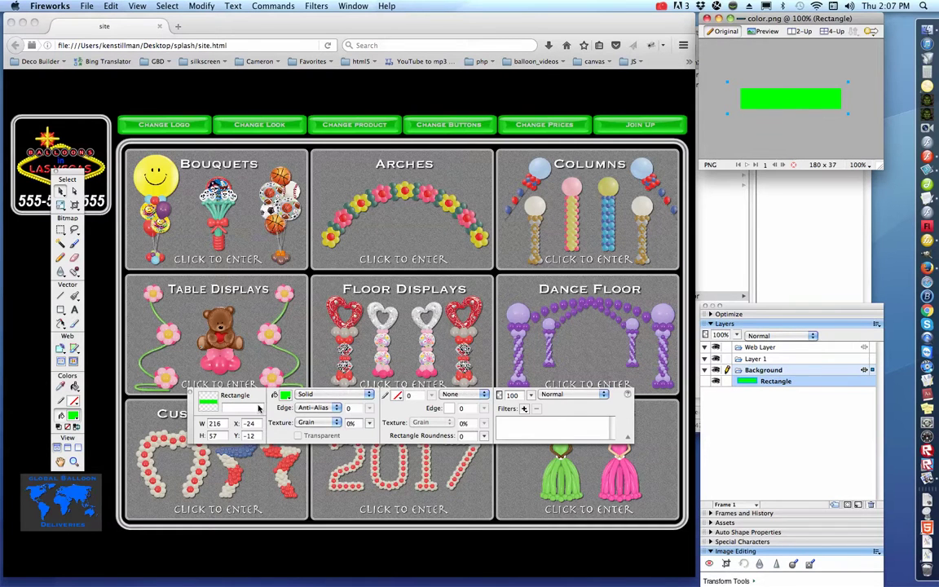
pyautogui.click(286, 397)
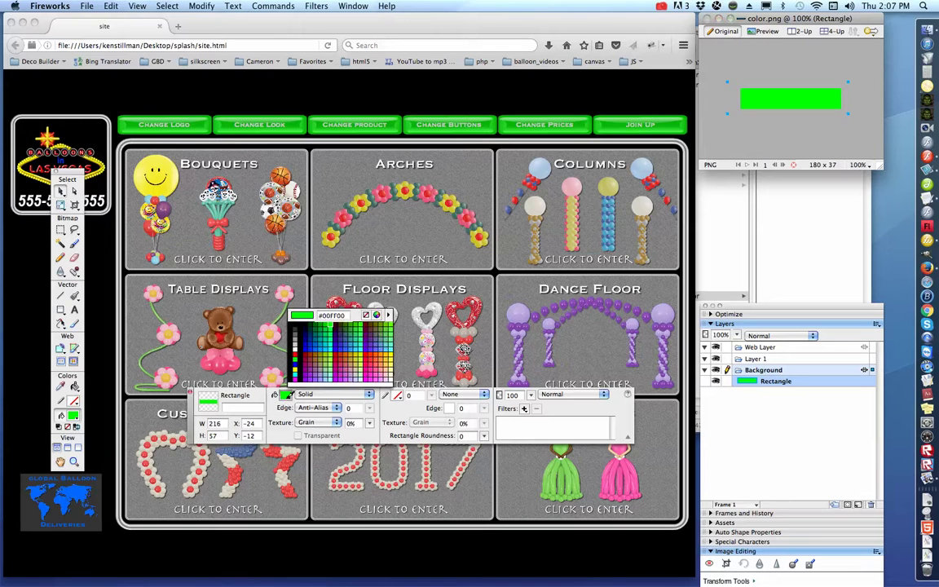
pyautogui.click(300, 338)
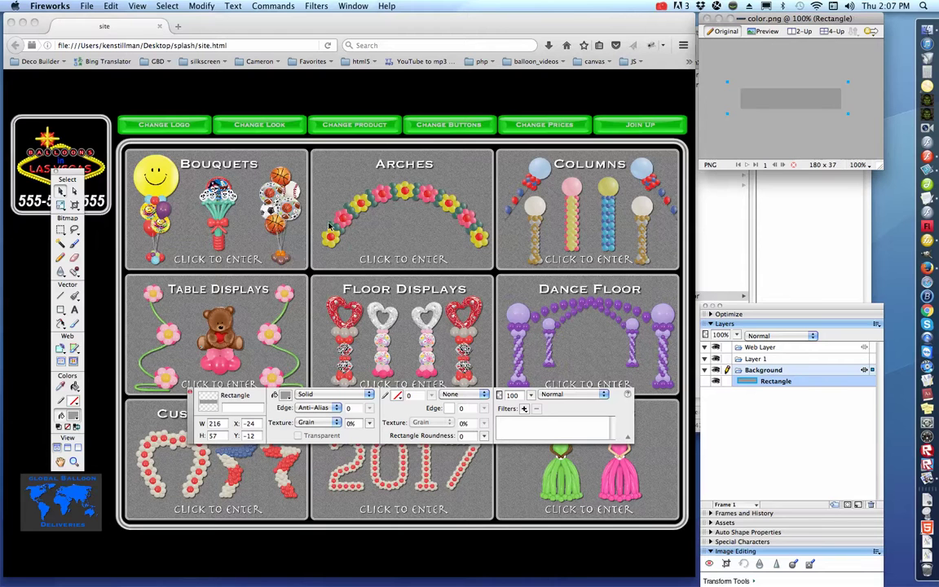
pyautogui.click(297, 205)
# Reload the Firefox page so all six top buttons appear grey.
pyautogui.click(327, 46)
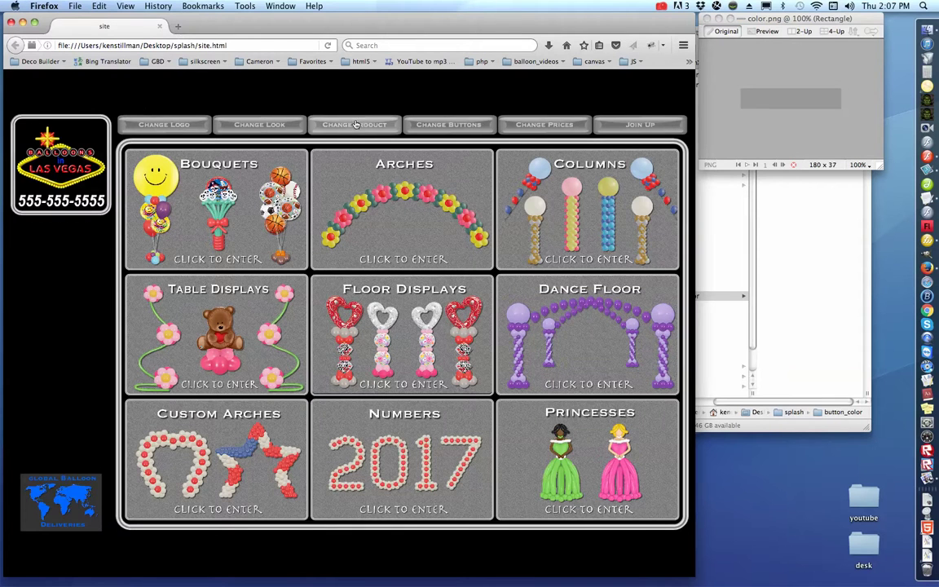
# Close the button_color window and open the desktop splash folder showing button1 through button6.
pyautogui.click(734, 260)
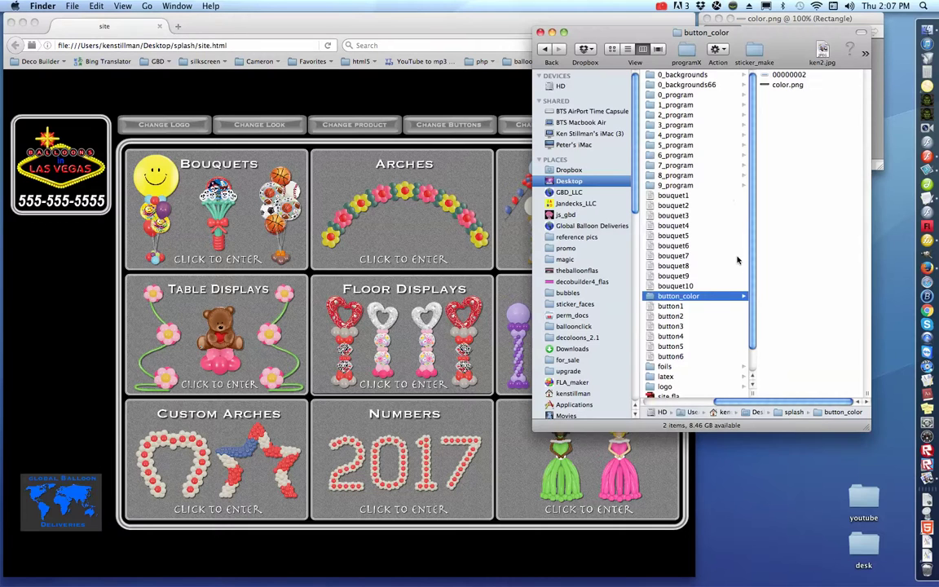
pyautogui.click(540, 33)
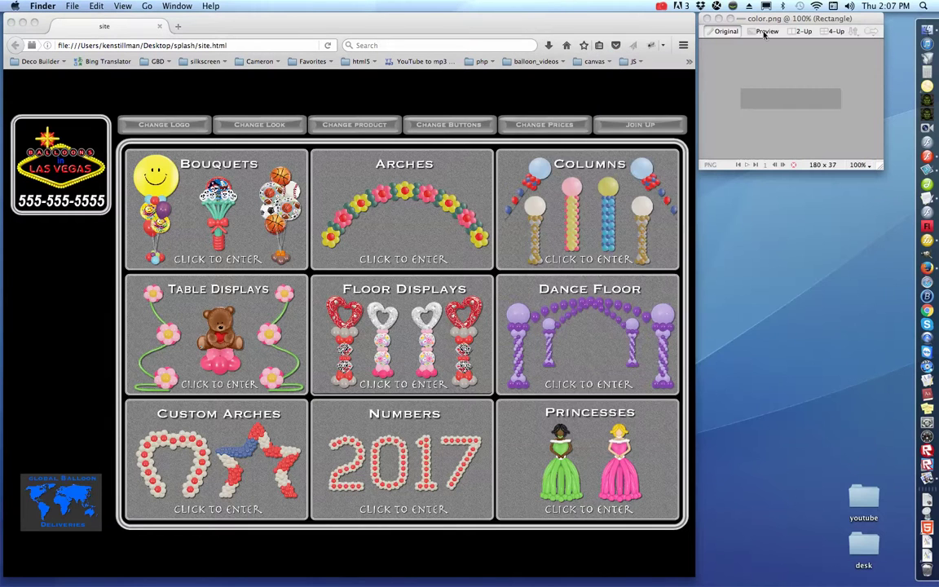
pyautogui.moveTo(762, 22); pyautogui.dragTo(778, 256)
pyautogui.click(828, 145)
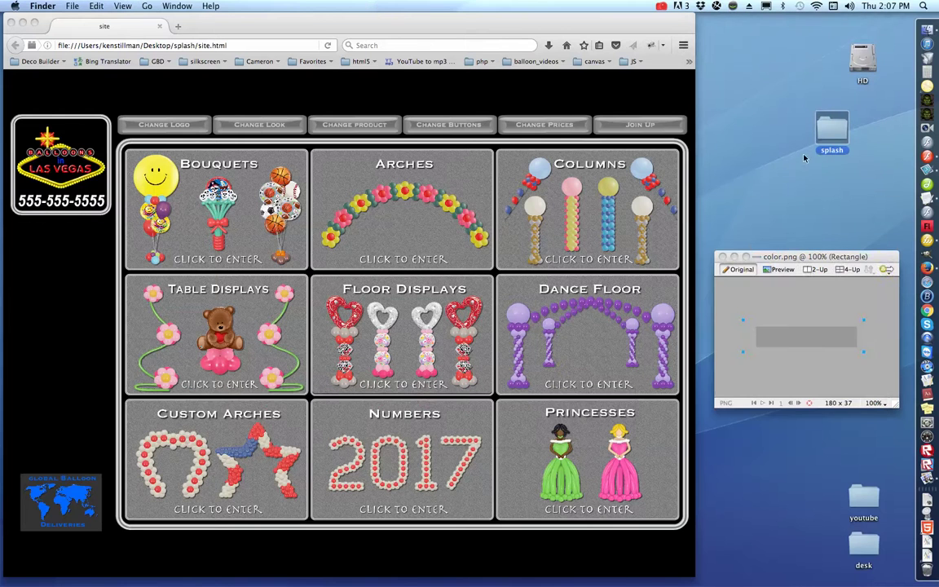
pyautogui.doubleClick(832, 141)
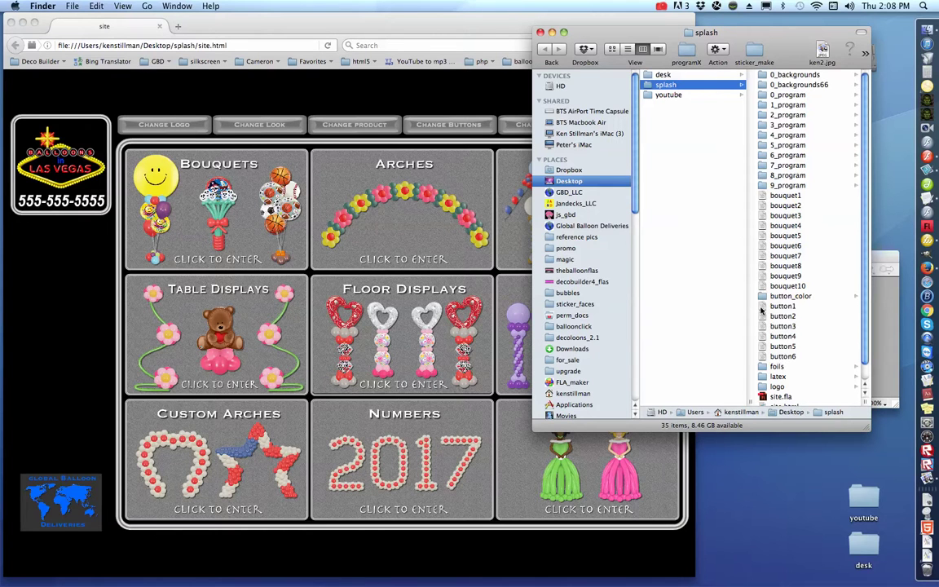
# Open button1 in TextEdit and replace the 'Change Logo' label with 'Balloon Click'.
pyautogui.doubleClick(763, 310)
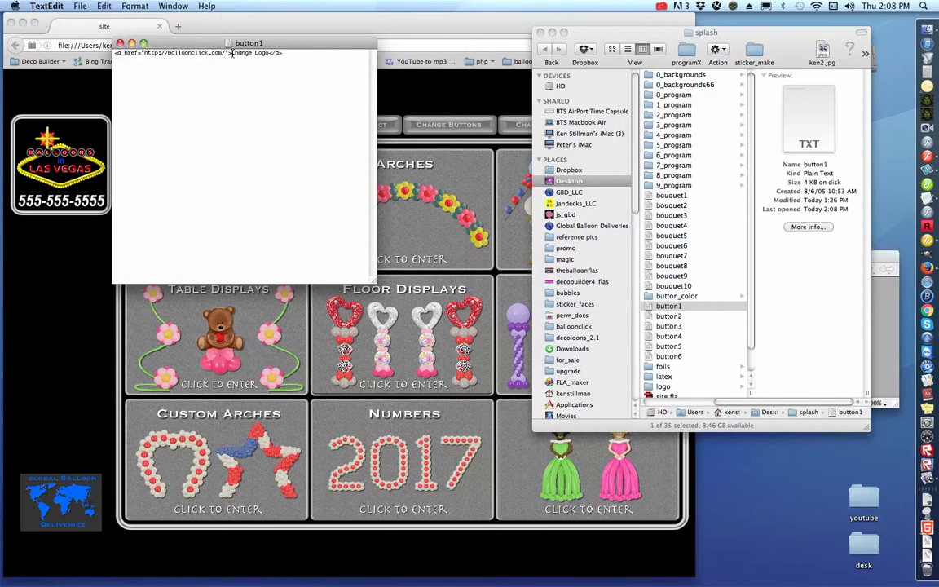
pyautogui.moveTo(233, 53); pyautogui.dragTo(269, 53)
pyautogui.write('Balloon C')
pyautogui.write('lick')
# Save the edited button1 file.
pyautogui.click(82, 7)
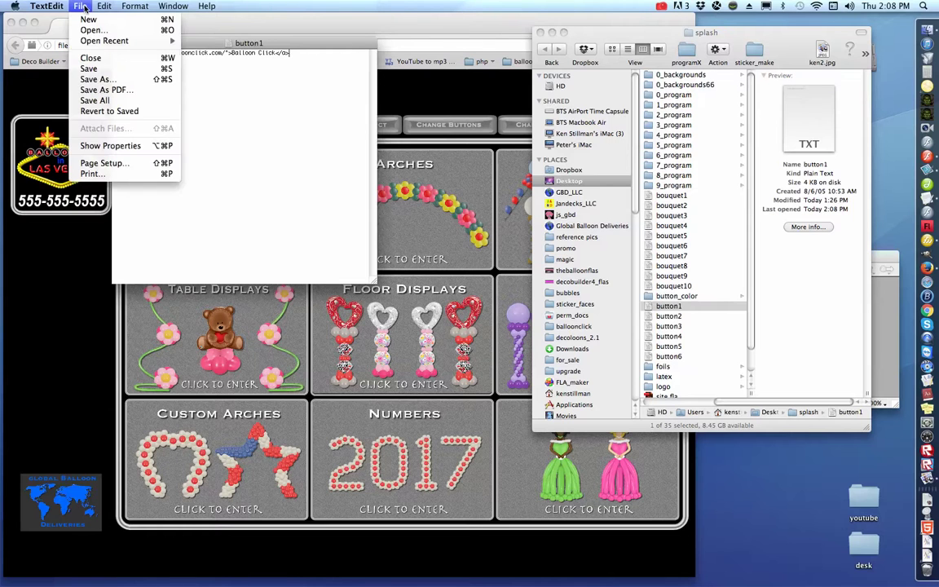
pyautogui.click(90, 69)
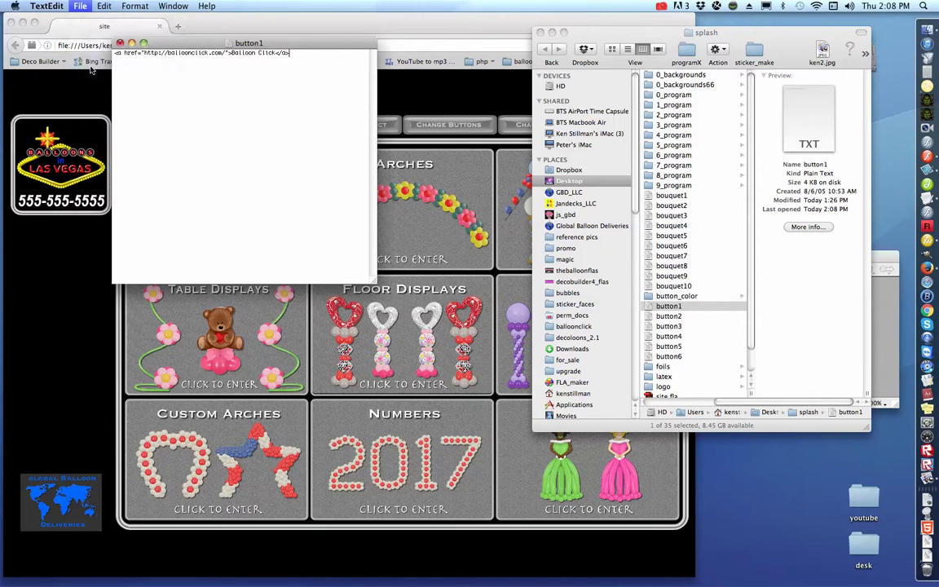
pyautogui.moveTo(176, 45); pyautogui.dragTo(529, 159)
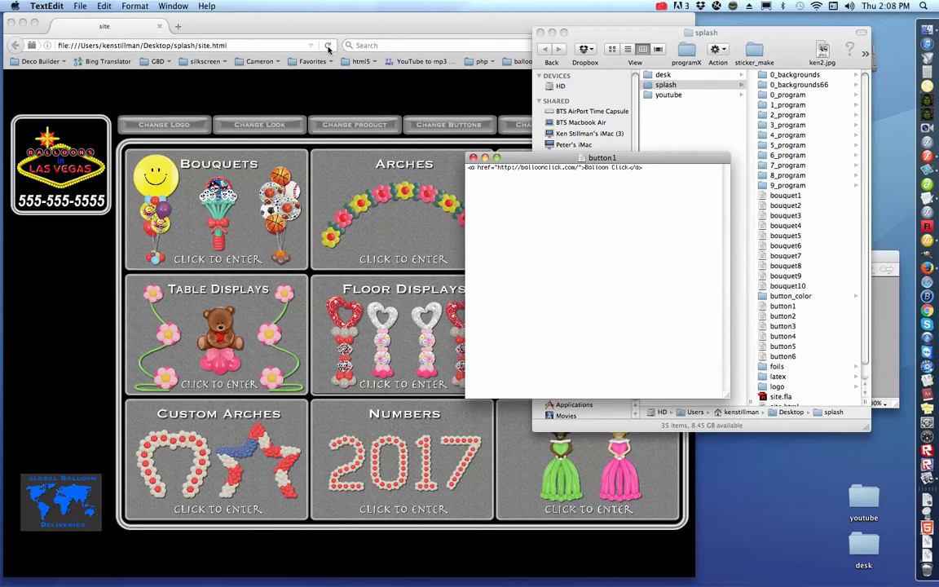
# Reload the site, test the new Balloon Click button, and close the Flash Player Security warning.
pyautogui.click(295, 46)
pyautogui.press('super+r')
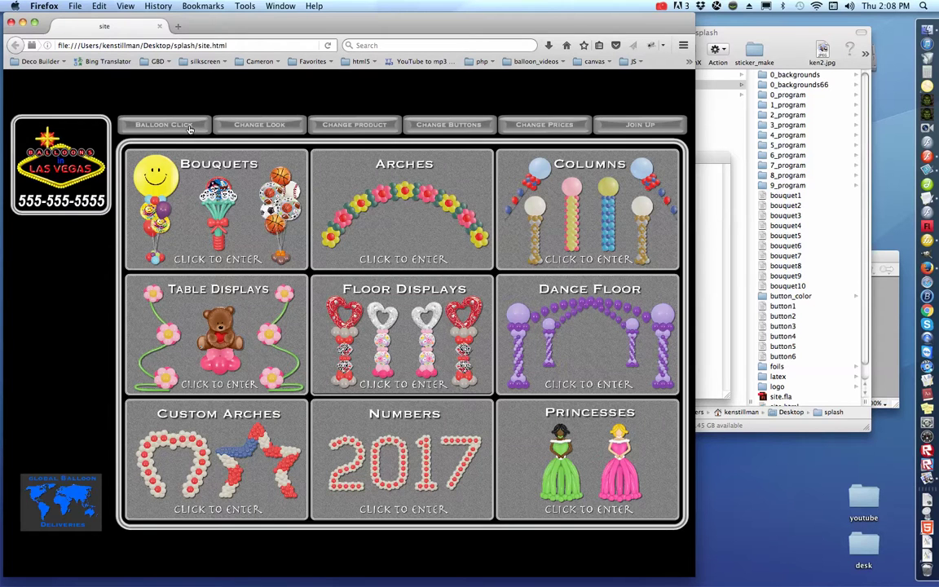
pyautogui.click(190, 129)
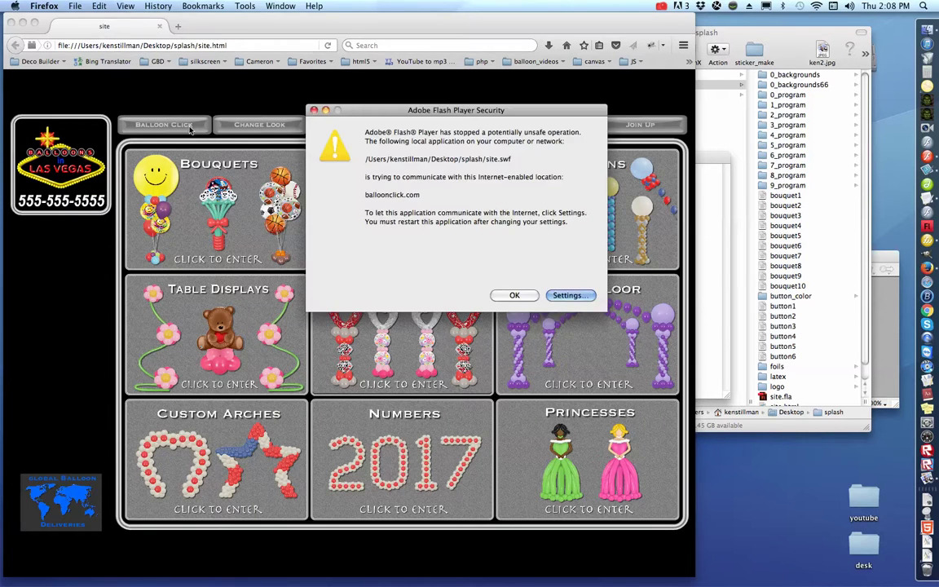
pyautogui.click(314, 112)
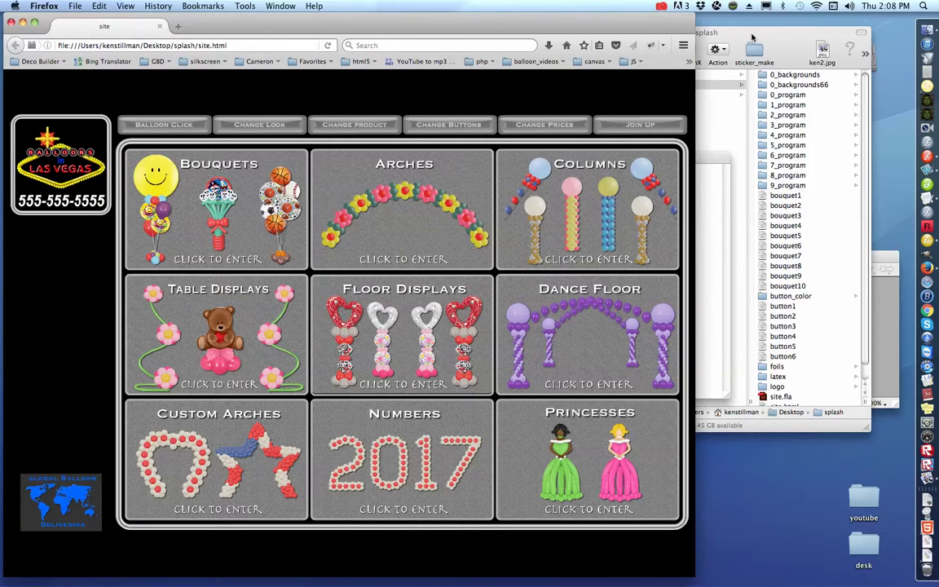
pyautogui.click(779, 46)
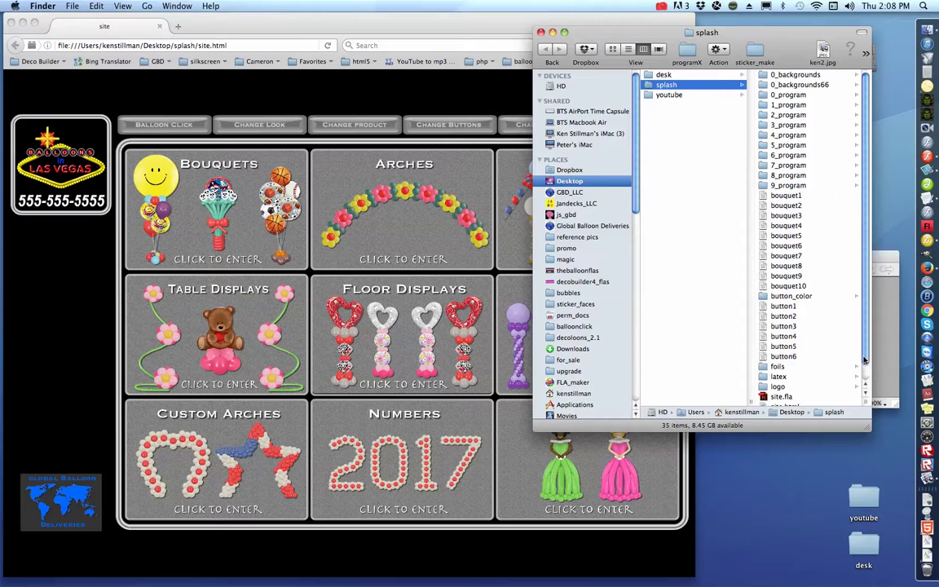
# Open site.swf from the splash folder to play the balloon menu movie.
pyautogui.scroll(-2, 865, 360)
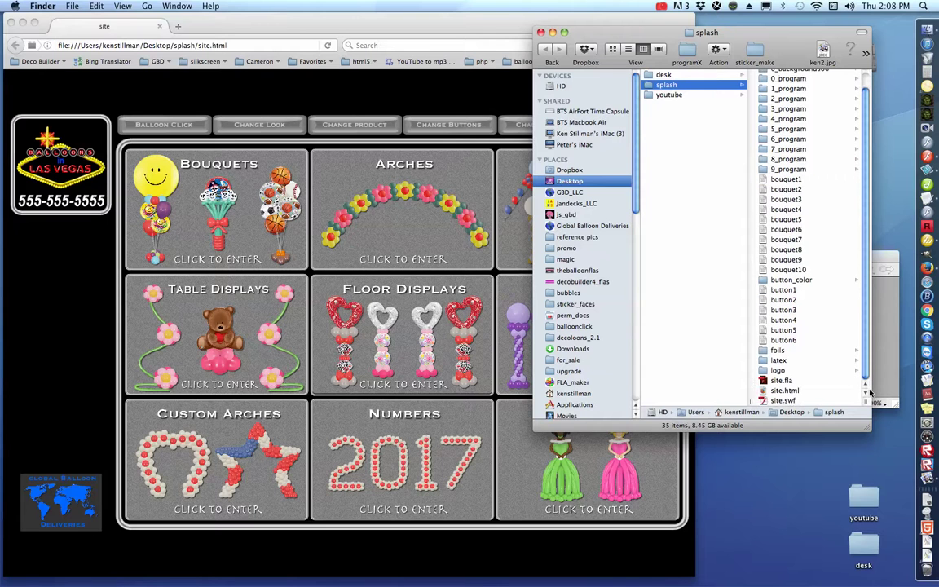
pyautogui.click(777, 401)
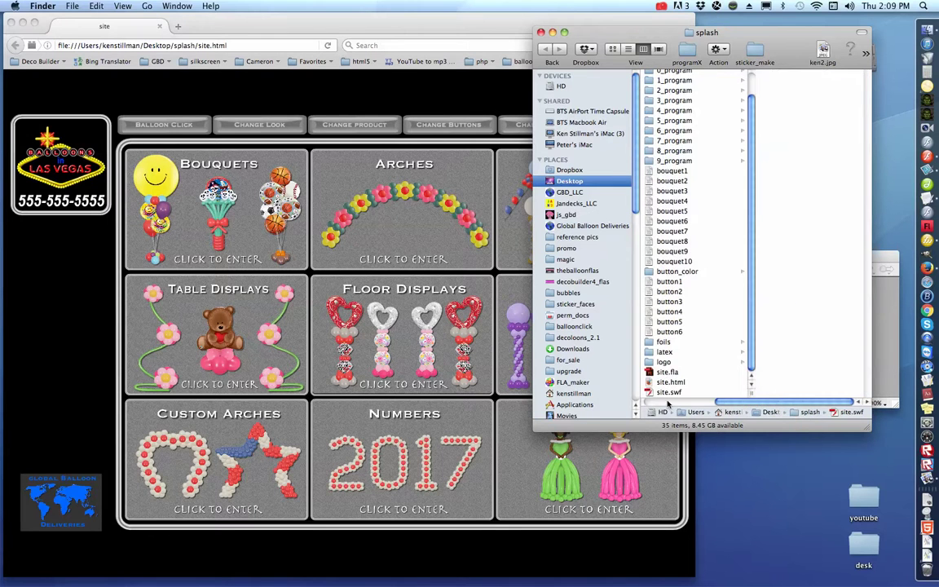
pyautogui.doubleClick(661, 395)
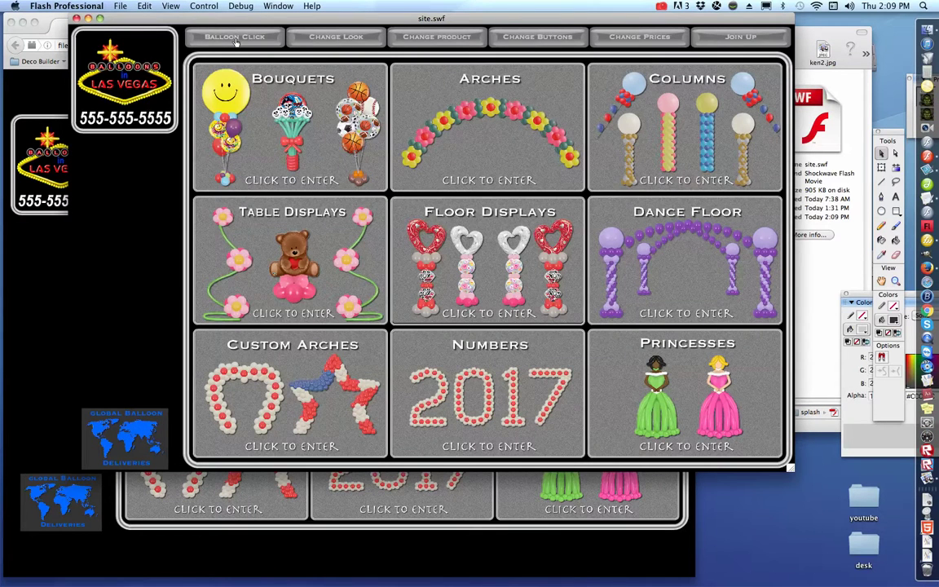
# Follow the Balloon Click button to BalloonClick.com, view the page, then close that Firefox window.
pyautogui.click(236, 39)
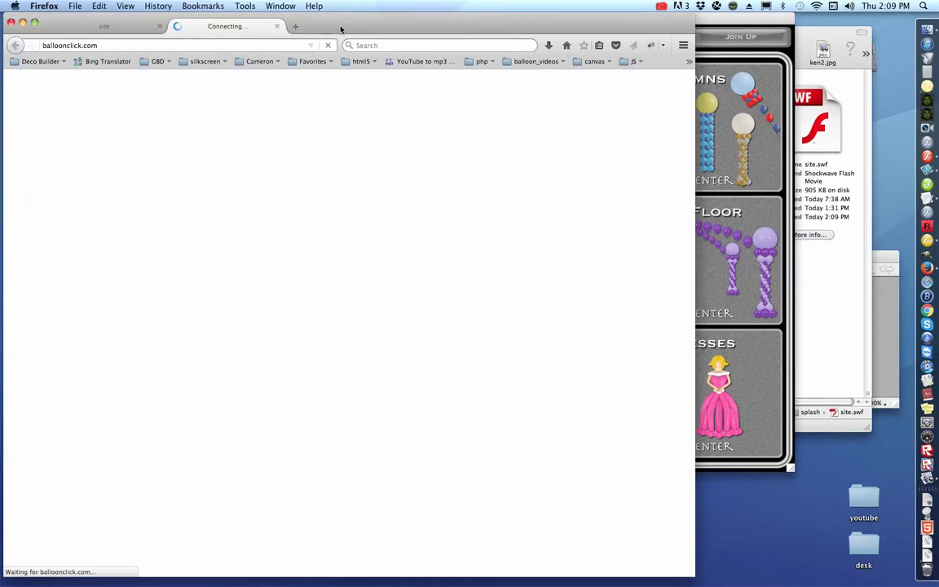
pyautogui.moveTo(341, 27); pyautogui.dragTo(488, 28)
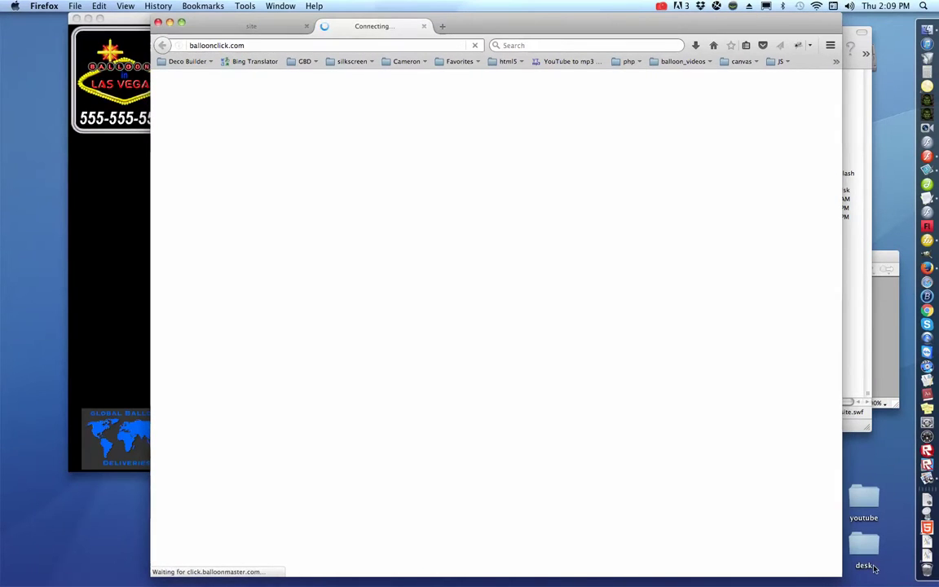
pyautogui.moveTo(842, 576)
pyautogui.mouseDown()
pyautogui.moveTo(844, 555)
pyautogui.moveTo(807, 503)
pyautogui.moveTo(778, 497)
pyautogui.mouseUp()
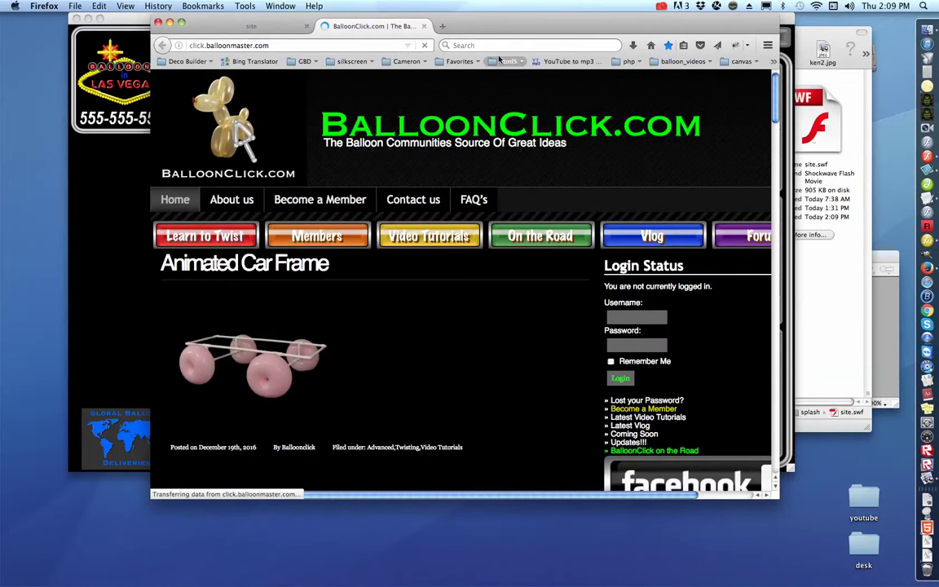
pyautogui.moveTo(492, 39); pyautogui.dragTo(576, 250)
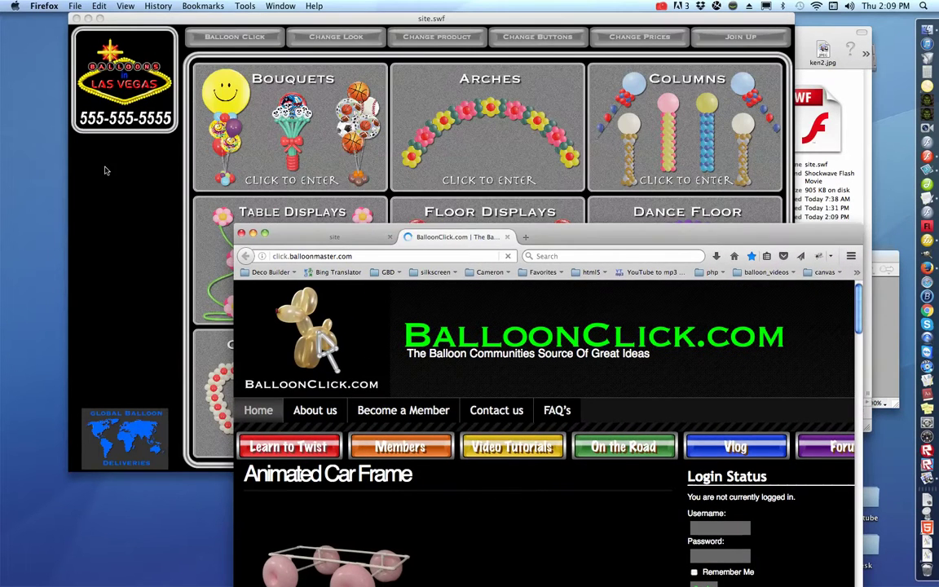
pyautogui.click(240, 235)
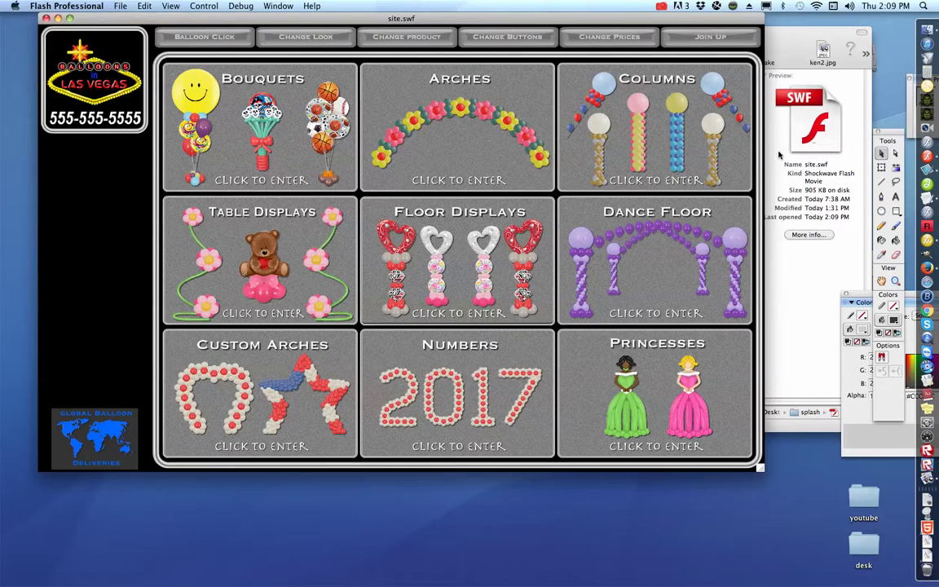
pyautogui.click(776, 149)
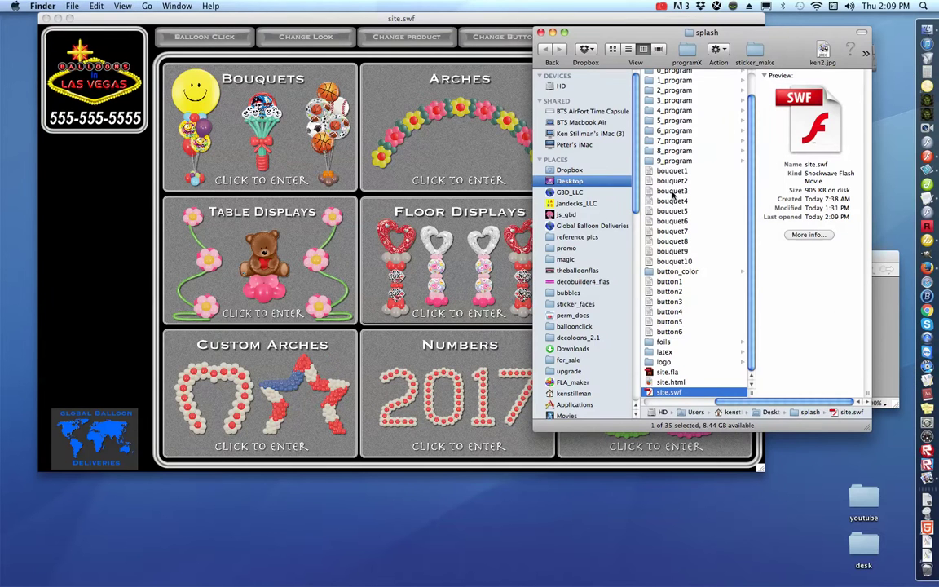
pyautogui.doubleClick(668, 281)
pyautogui.doubleClick(669, 291)
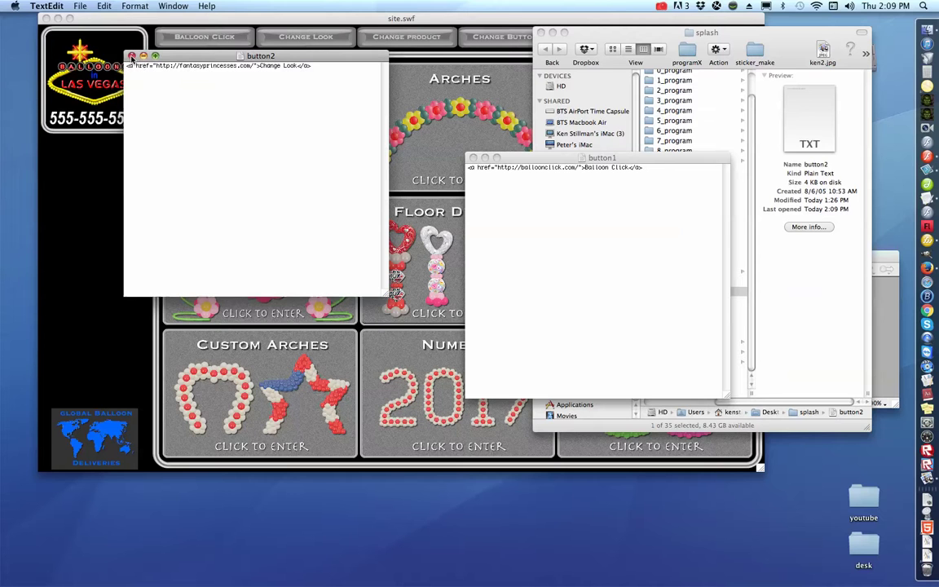
pyautogui.click(132, 57)
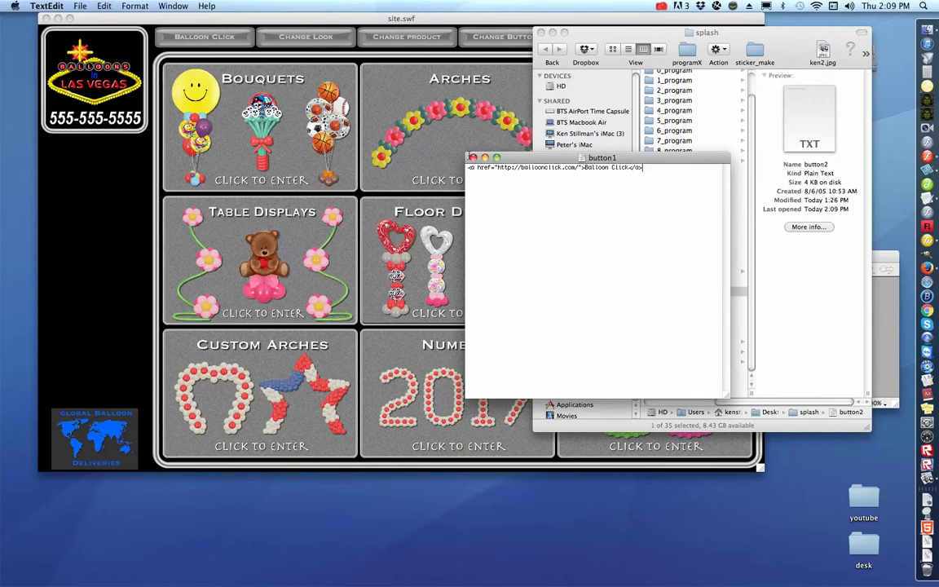
pyautogui.click(473, 157)
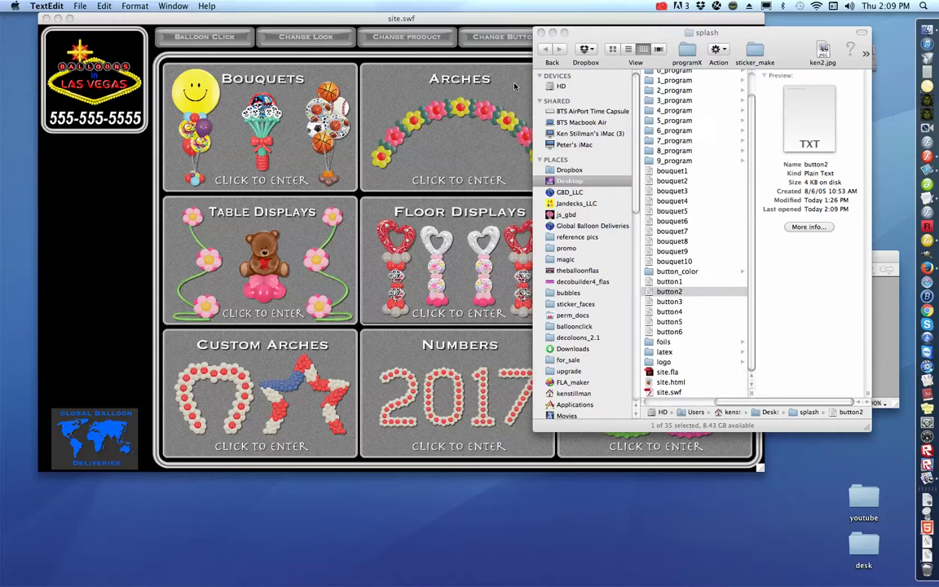
pyautogui.click(464, 78)
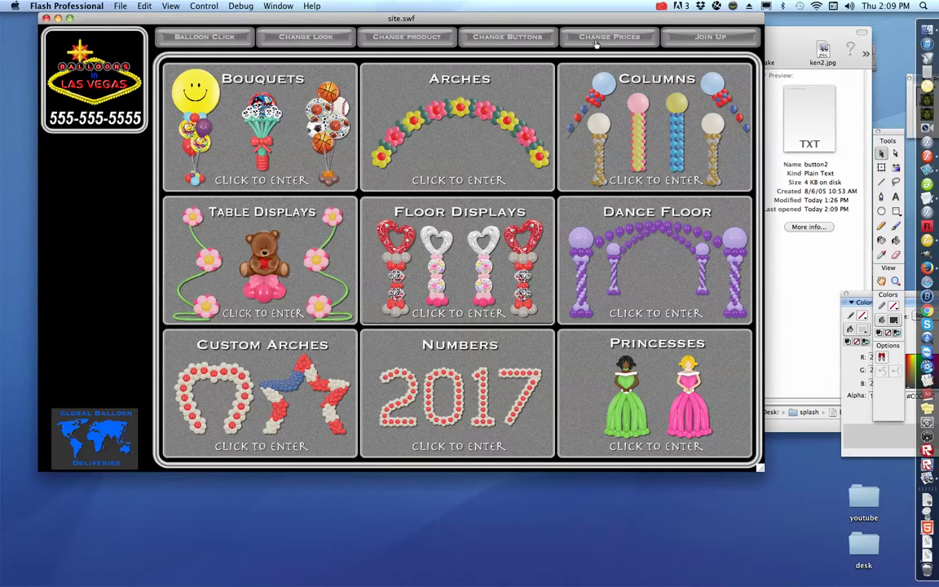
# Open the Awesome Bouquets gallery from the site's Bouquets button, then reposition and enlarge its window.
pyautogui.click(521, 41)
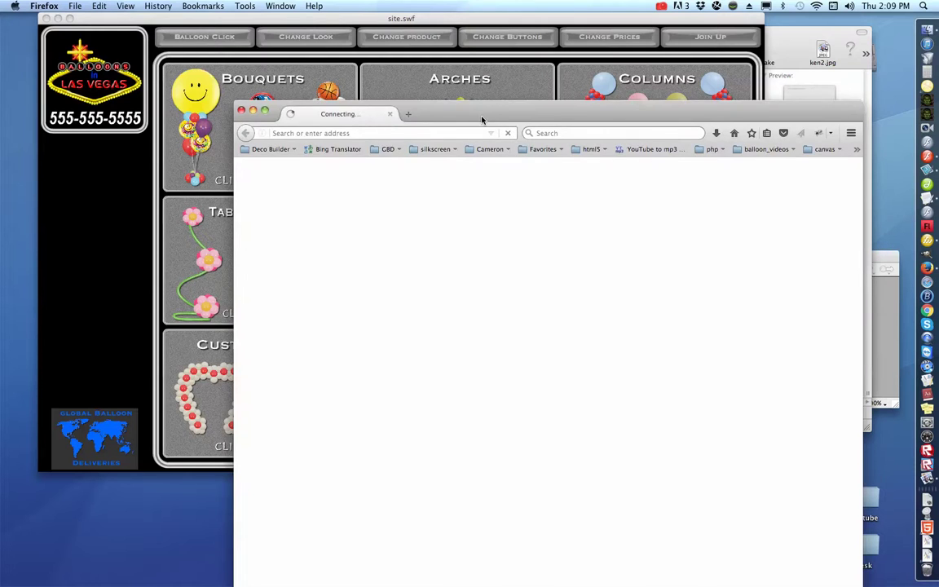
pyautogui.moveTo(482, 120)
pyautogui.mouseDown()
pyautogui.moveTo(388, 63)
pyautogui.moveTo(369, 81)
pyautogui.mouseUp()
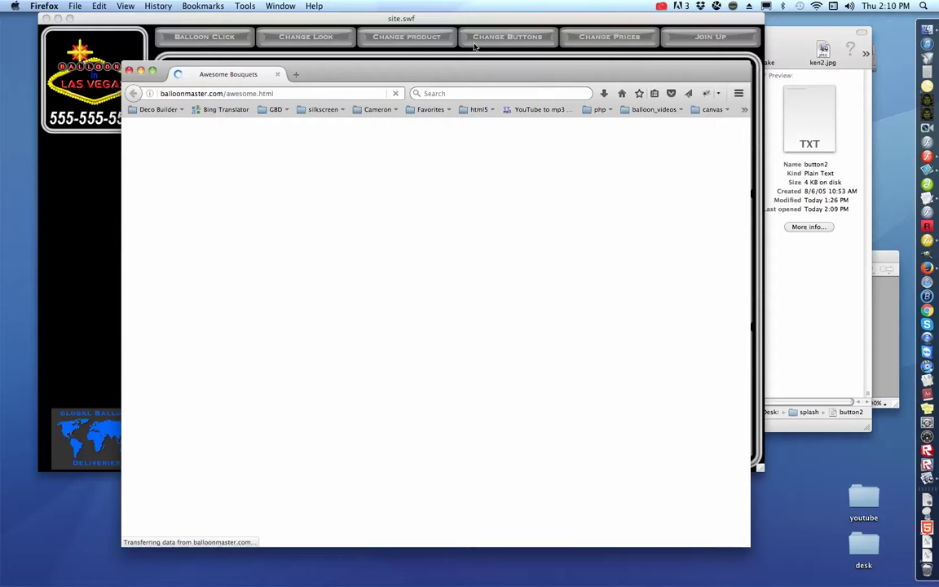
pyautogui.moveTo(436, 82); pyautogui.dragTo(368, 54)
pyautogui.moveTo(681, 519); pyautogui.dragTo(801, 545)
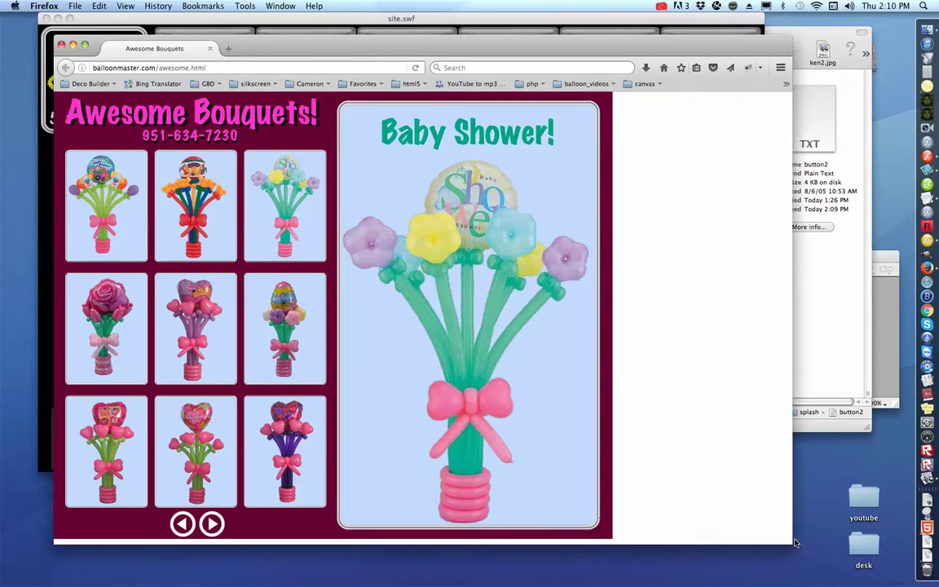
# View the first nine bouquets, from Birthday Clowns and Babies First through Heartful.
pyautogui.click(103, 181)
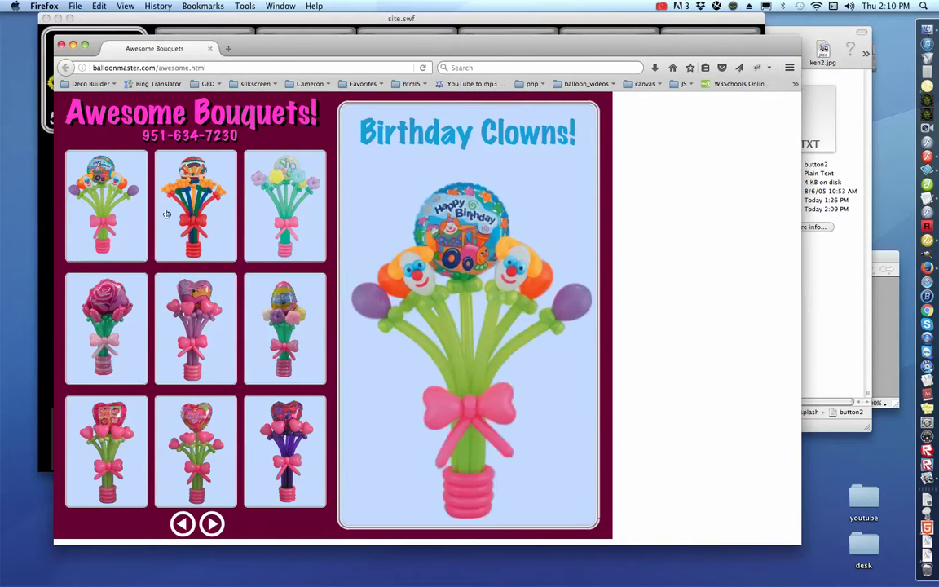
pyautogui.click(182, 195)
pyautogui.click(286, 234)
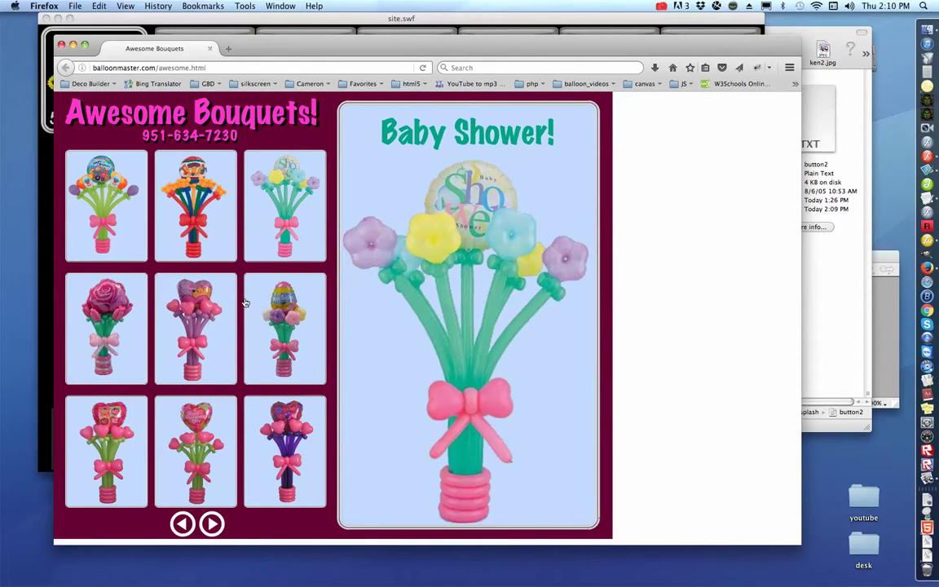
pyautogui.click(108, 334)
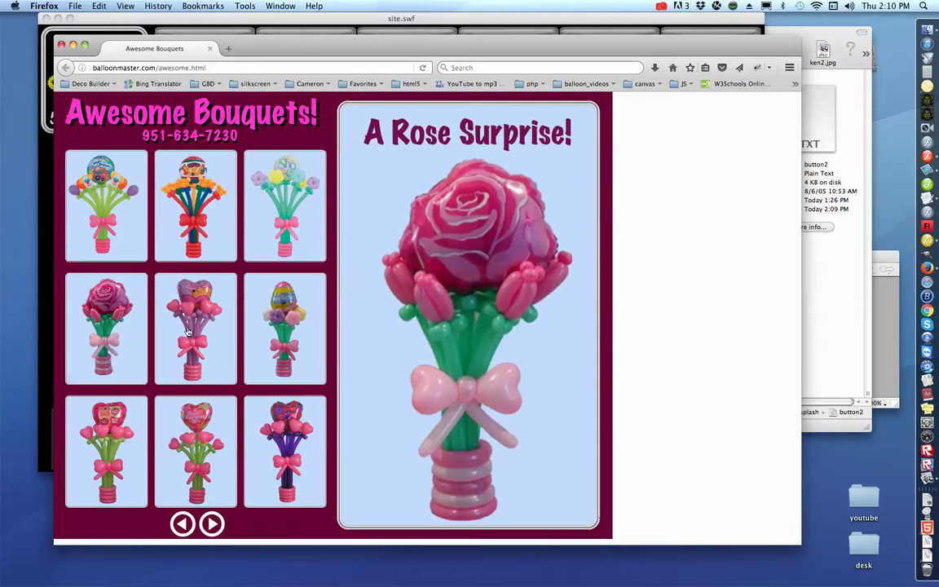
pyautogui.click(172, 300)
pyautogui.click(259, 343)
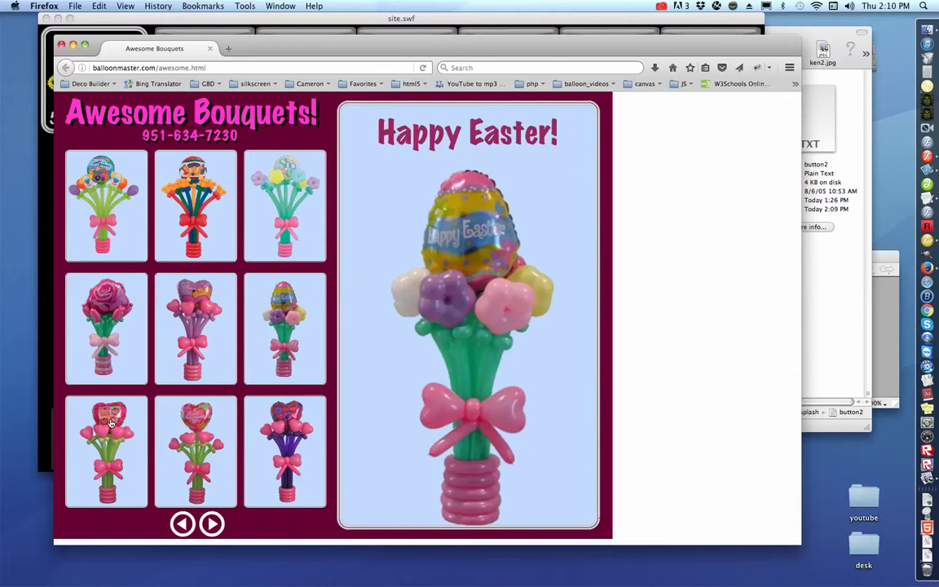
pyautogui.click(100, 383)
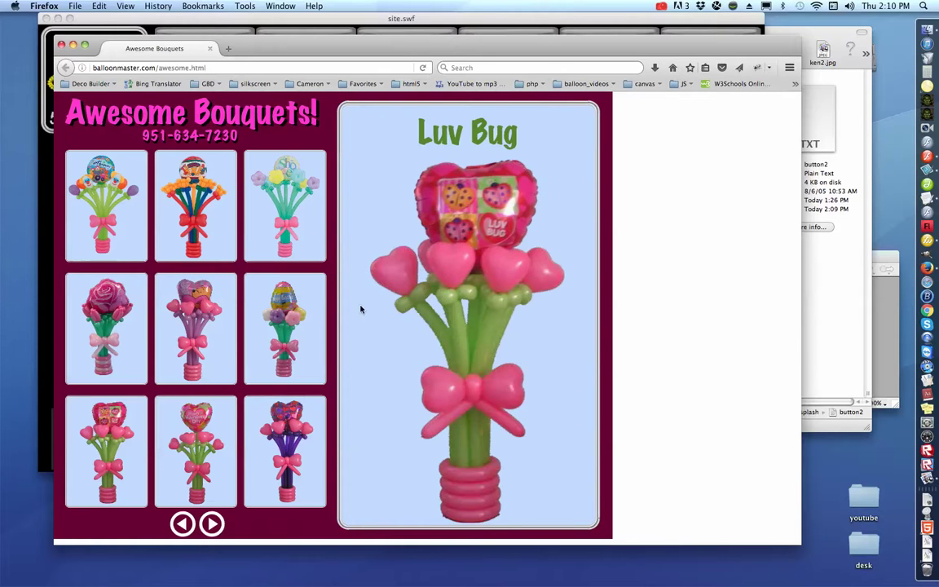
pyautogui.click(189, 408)
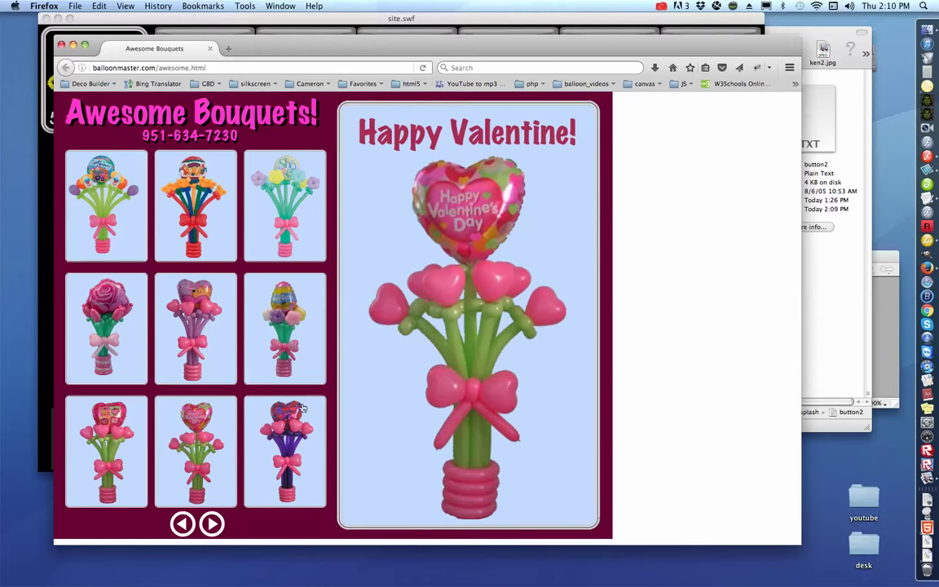
pyautogui.click(273, 404)
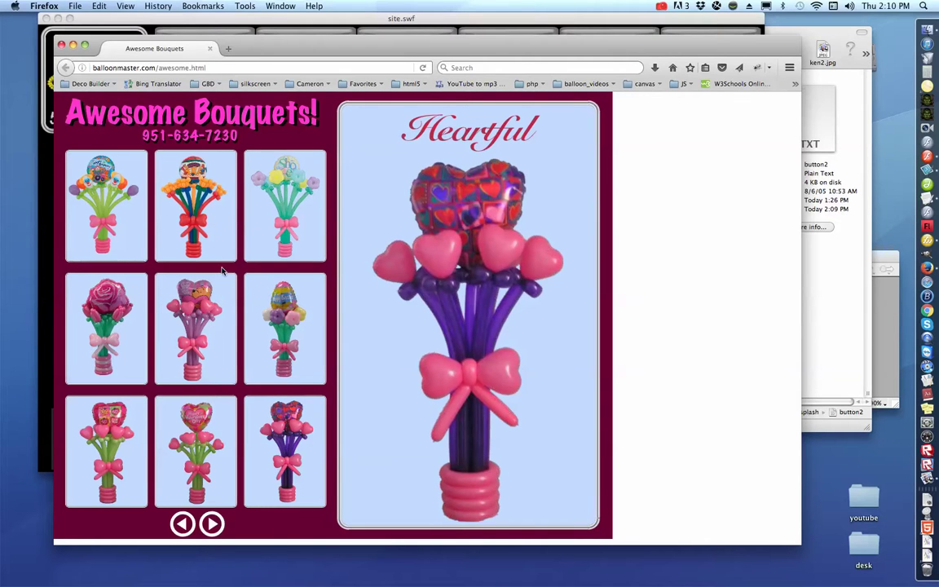
# On the next gallery page, view The Gambler, Birthday Blast, The Rose Heart and Bee Mine, uncovering the movie.
pyautogui.click(213, 526)
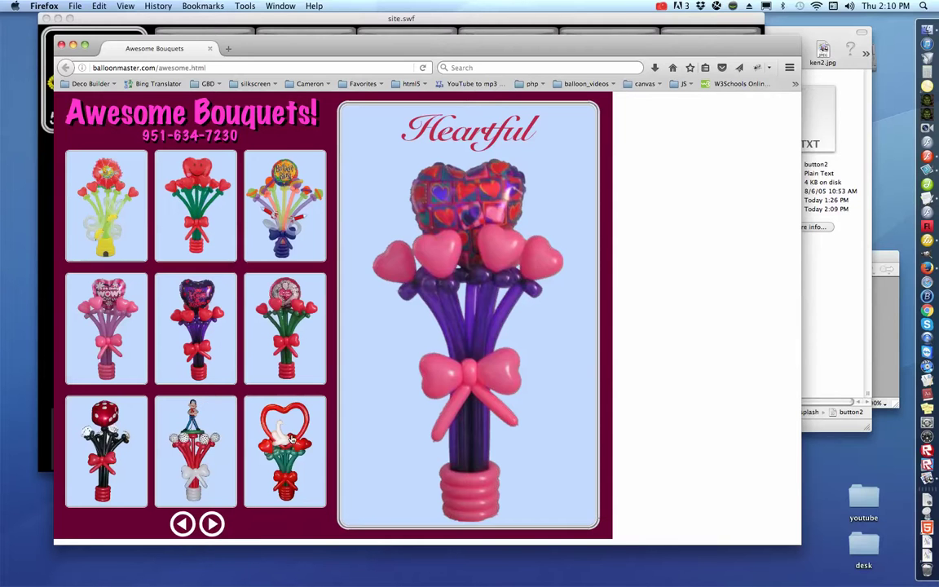
pyautogui.click(119, 444)
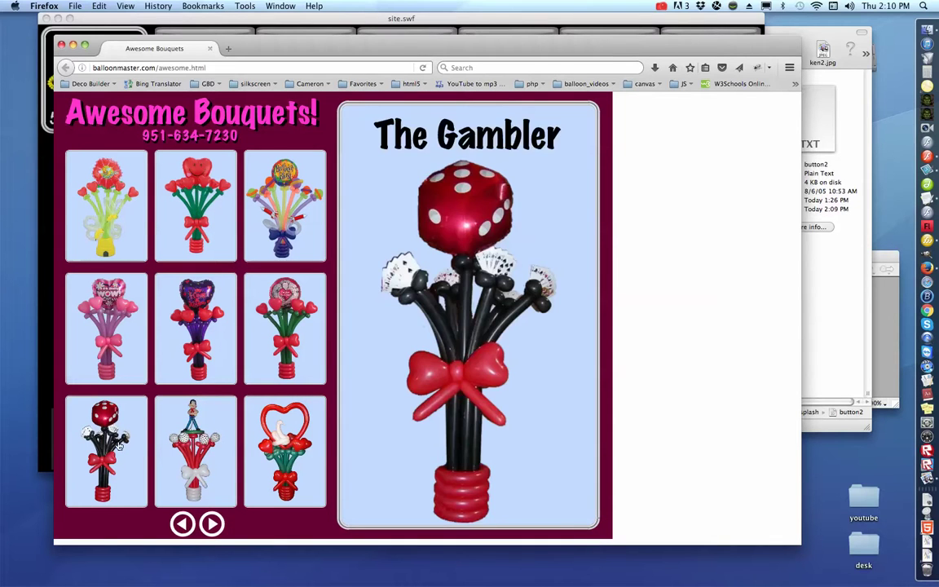
pyautogui.click(292, 215)
pyautogui.click(184, 202)
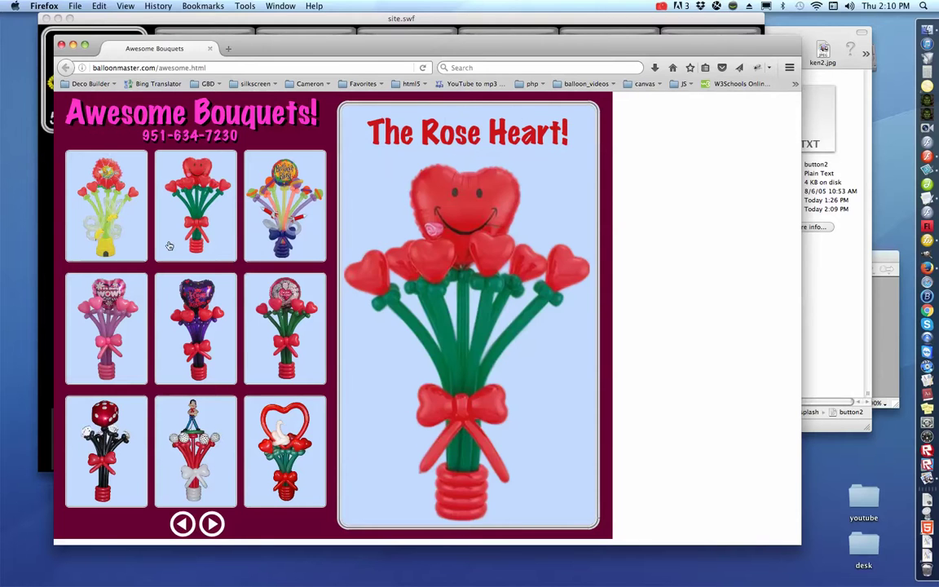
pyautogui.click(114, 216)
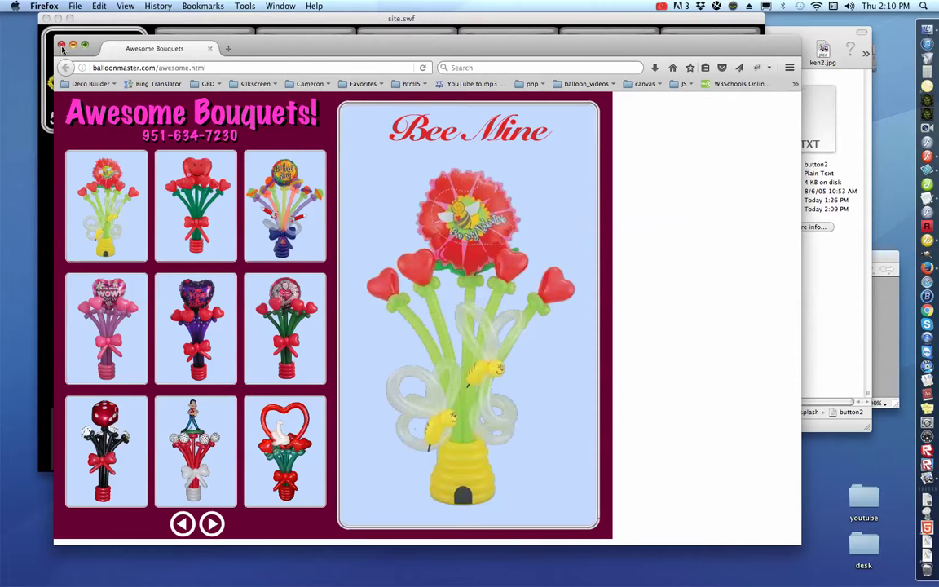
pyautogui.moveTo(127, 52); pyautogui.dragTo(269, 477)
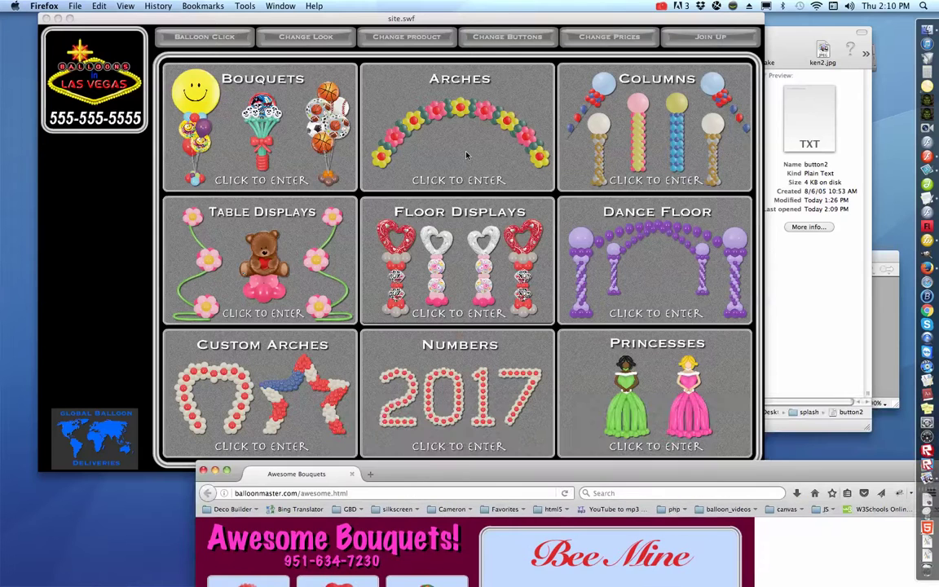
# Close the Firefox bouquet gallery window and the site.swf movie preview.
pyautogui.click(205, 472)
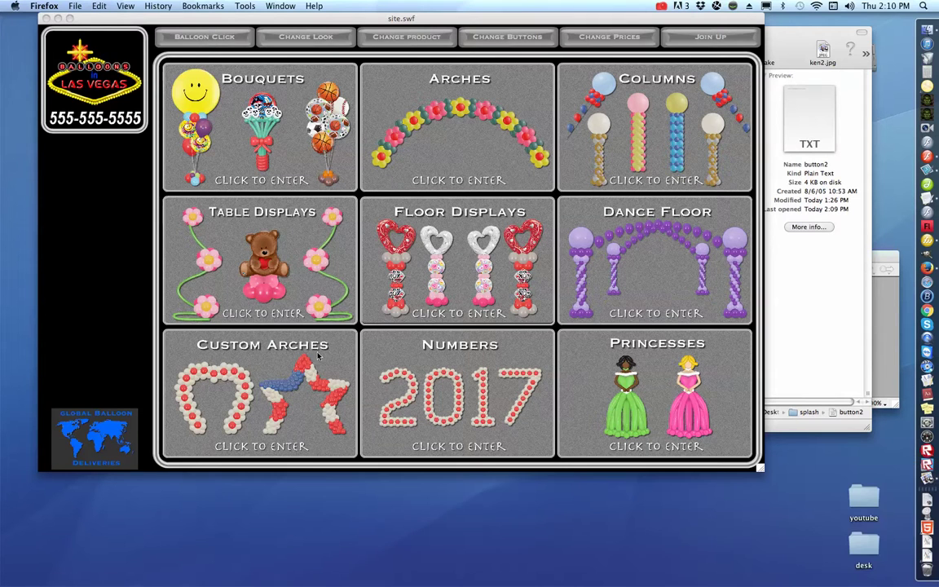
pyautogui.click(115, 24)
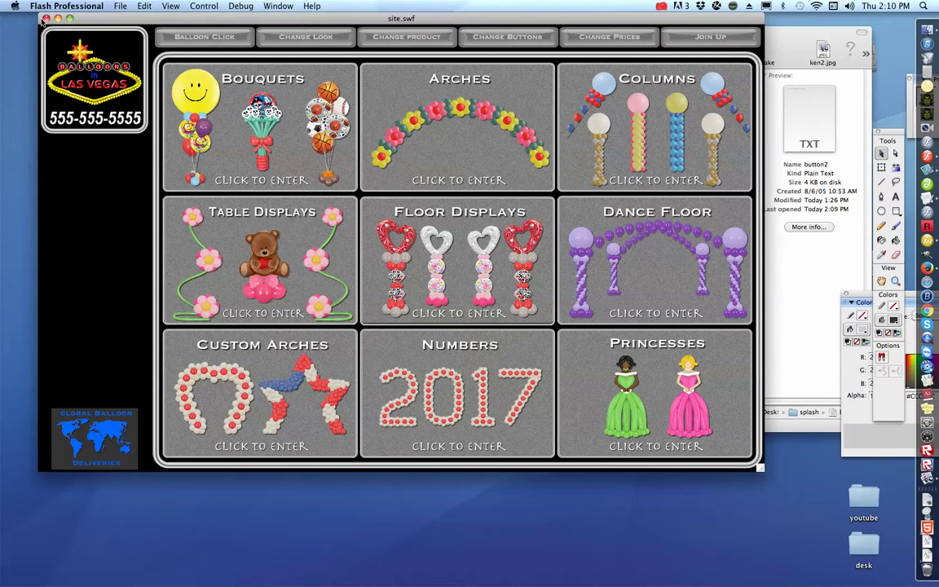
pyautogui.click(47, 18)
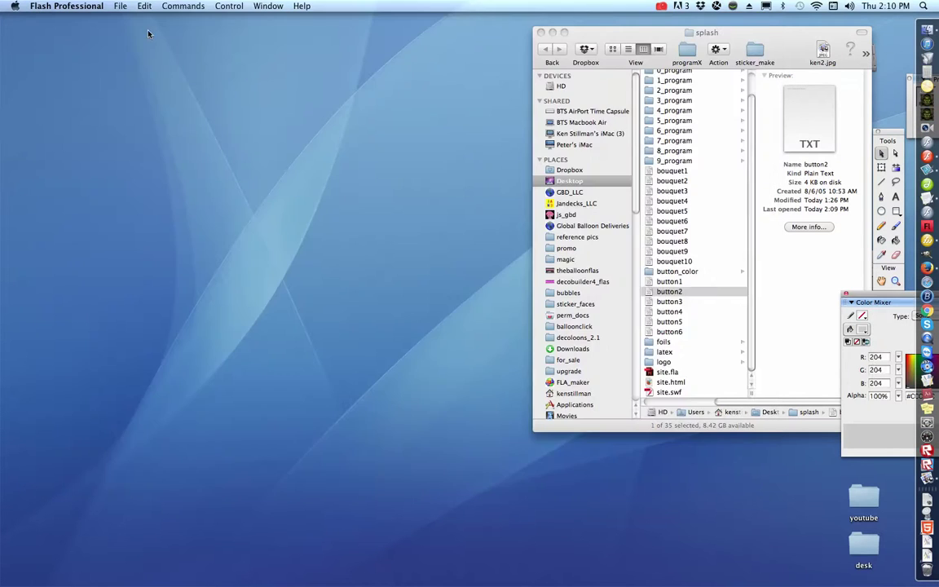